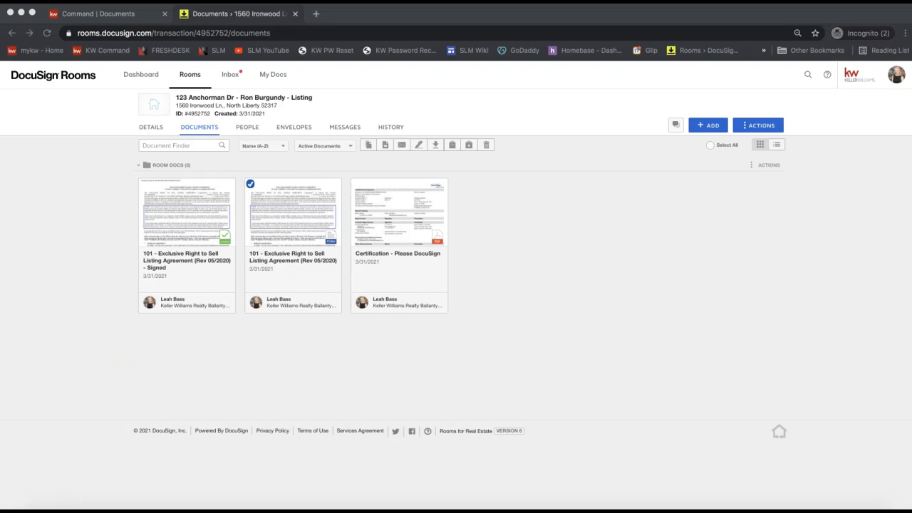
left_click(603, 314)
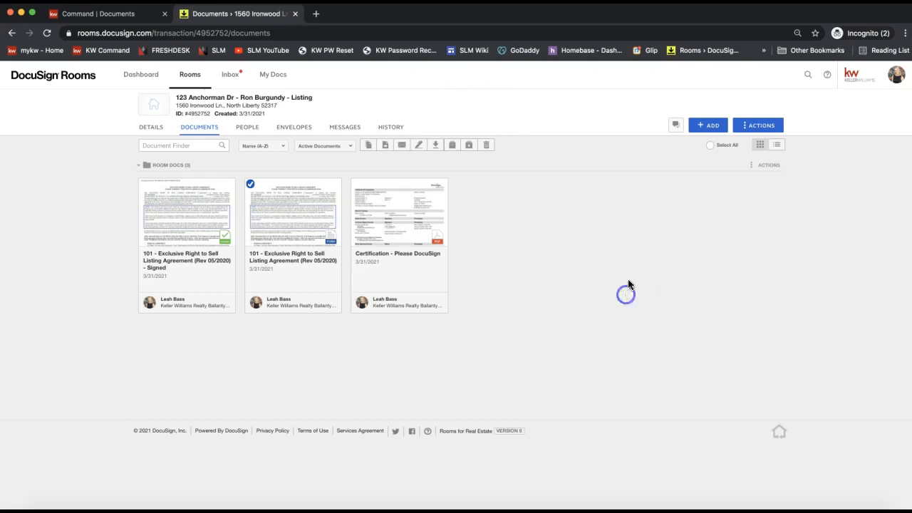
left_click(715, 135)
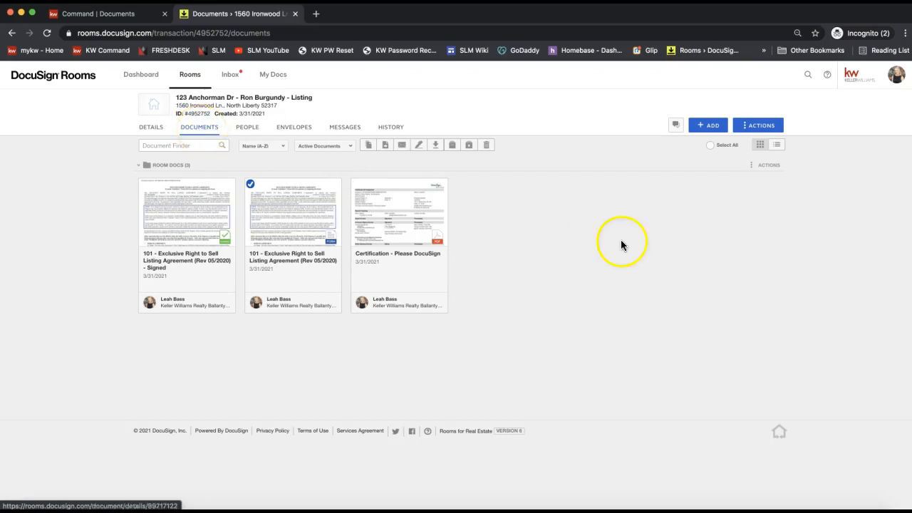
Try to upload "2-T - Offer to Purchase and Contract (REV 7.2017) (c. 7.2017).pdf" from the computer's Desktop folder to the room.
left_click(712, 126)
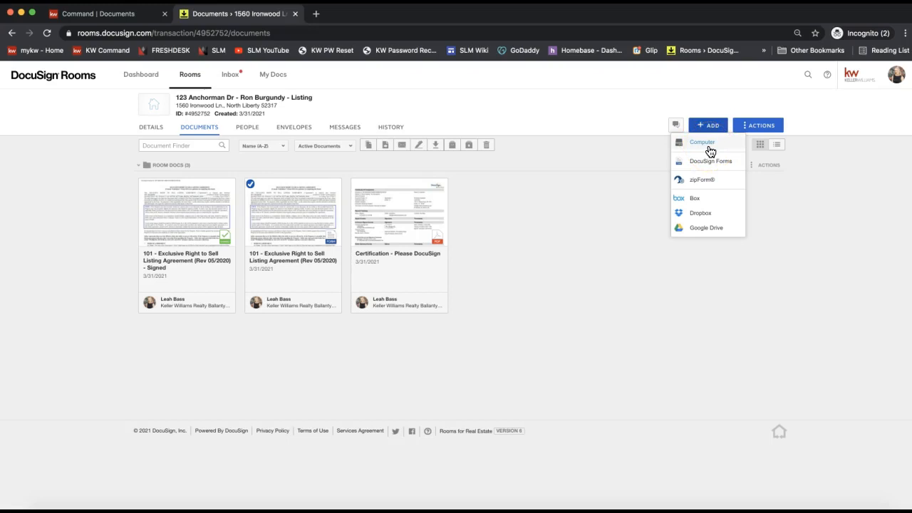
left_click(702, 143)
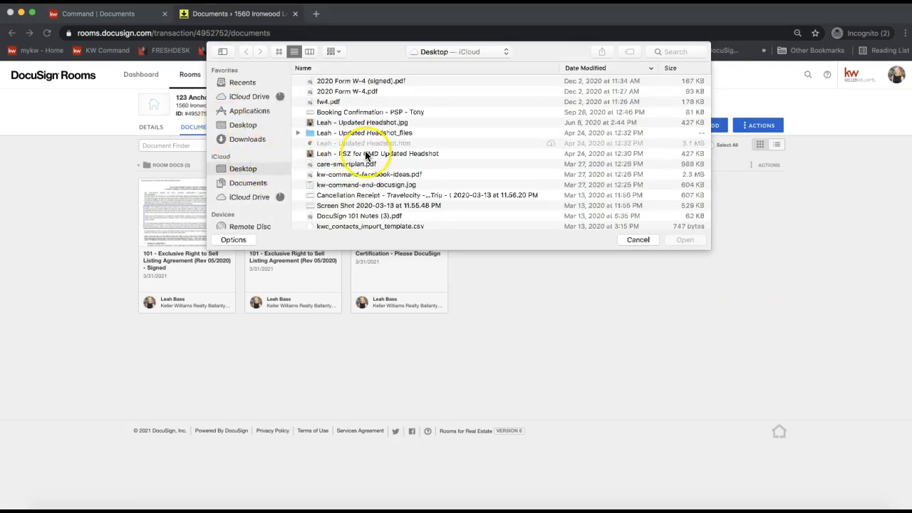
scroll(371, 163, "down", 5)
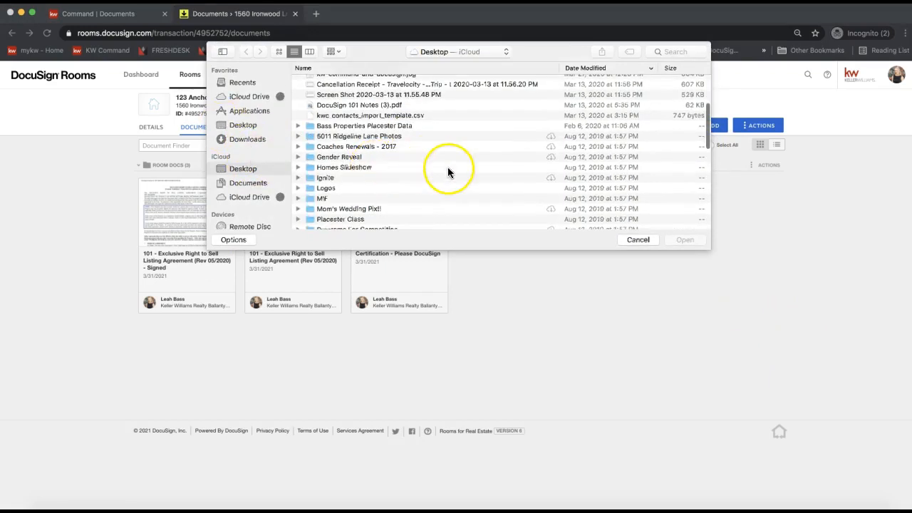
scroll(448, 171, "down", 10)
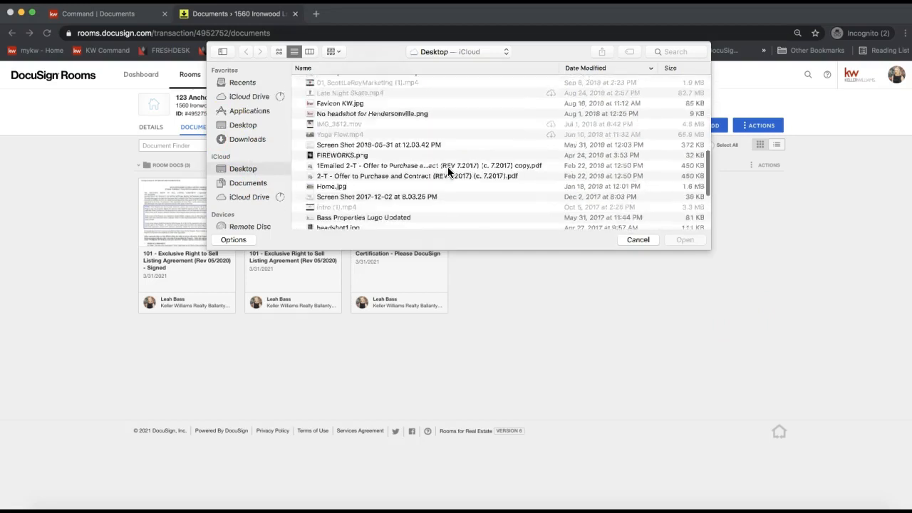
scroll(448, 171, "down", 2)
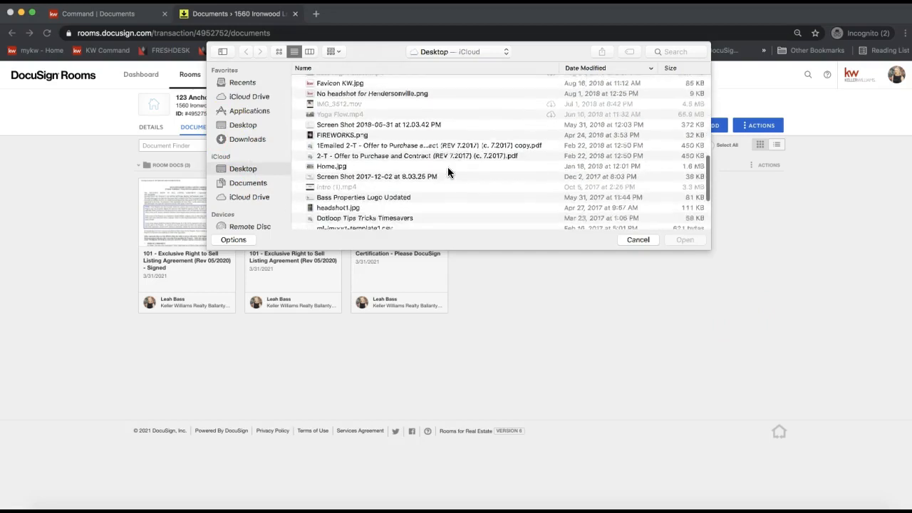
double_click(387, 155)
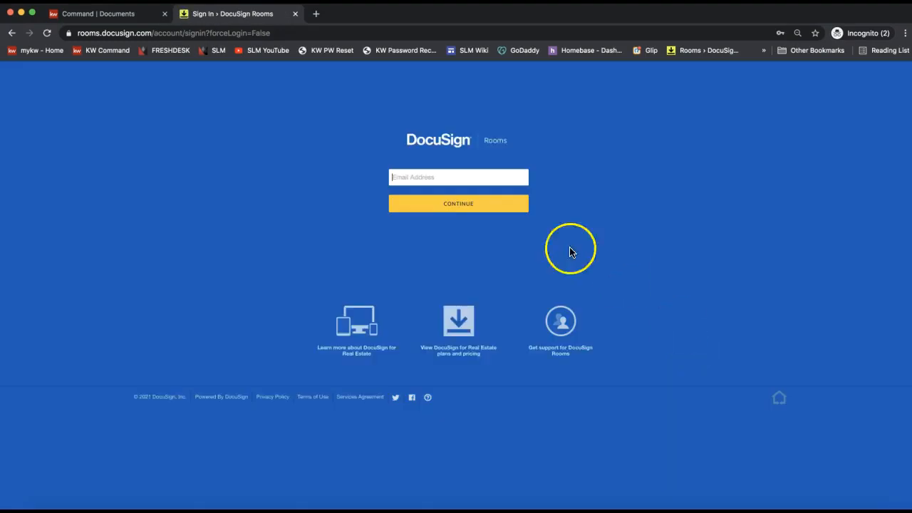
Sign back in to DocuSign Rooms with the account's email address.
left_click(403, 175)
left_click(401, 206)
left_click(435, 206)
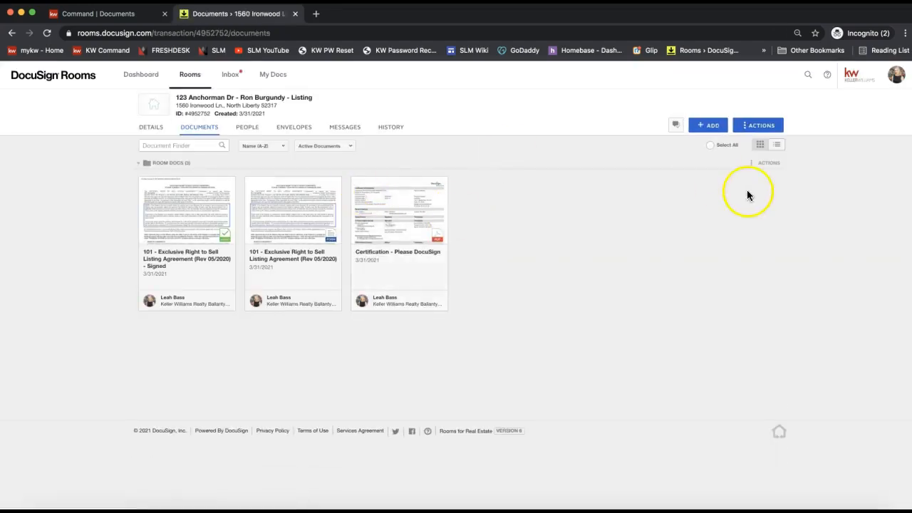
Upload "2-T - Offer to Purchase and Contract (REV 7.2017) (c. 7.2017).pdf" from the computer's Desktop folder to the room documents.
left_click(697, 129)
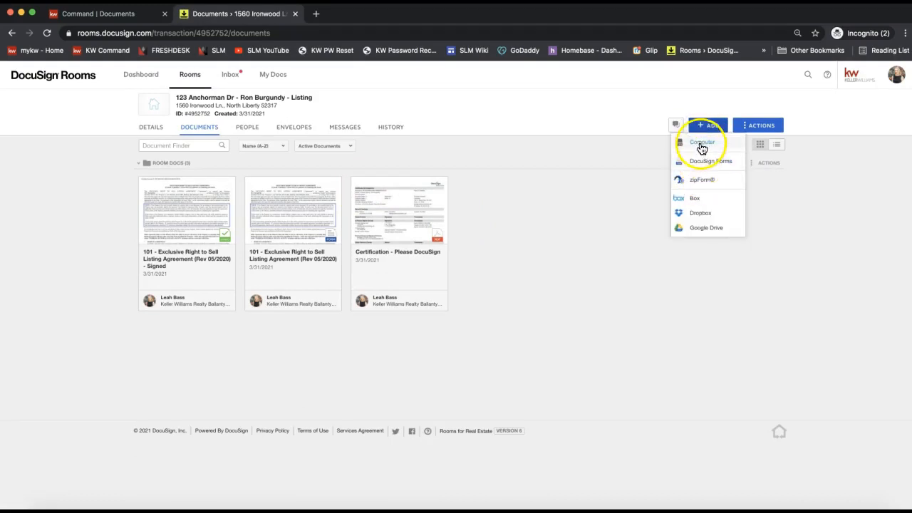
left_click(701, 146)
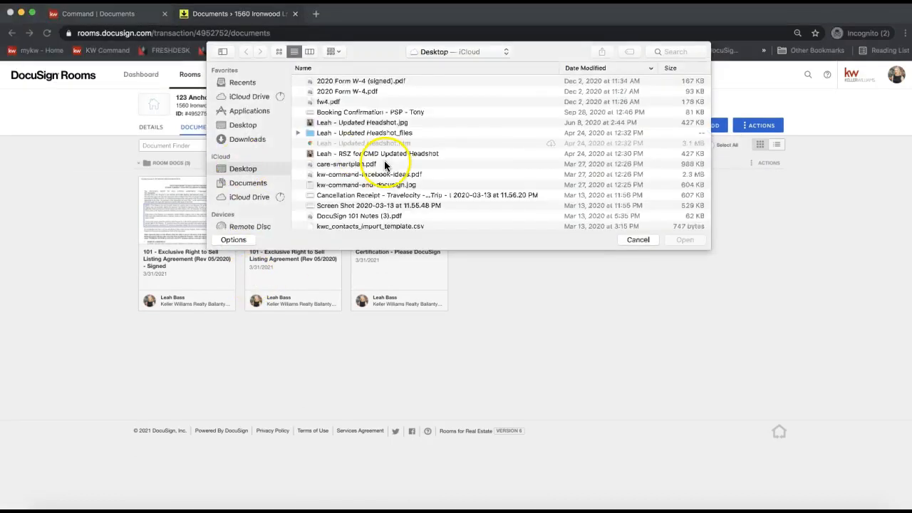
scroll(403, 158, "down", 10)
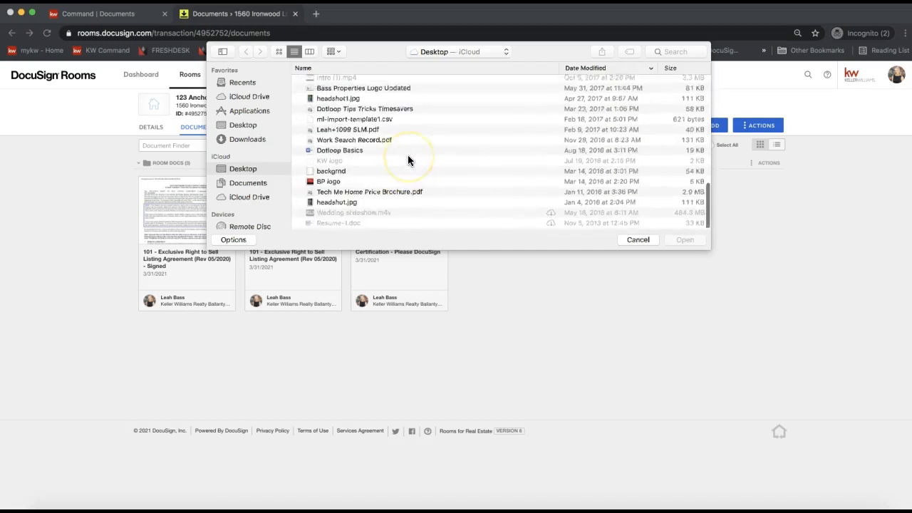
scroll(408, 154, "up", 4)
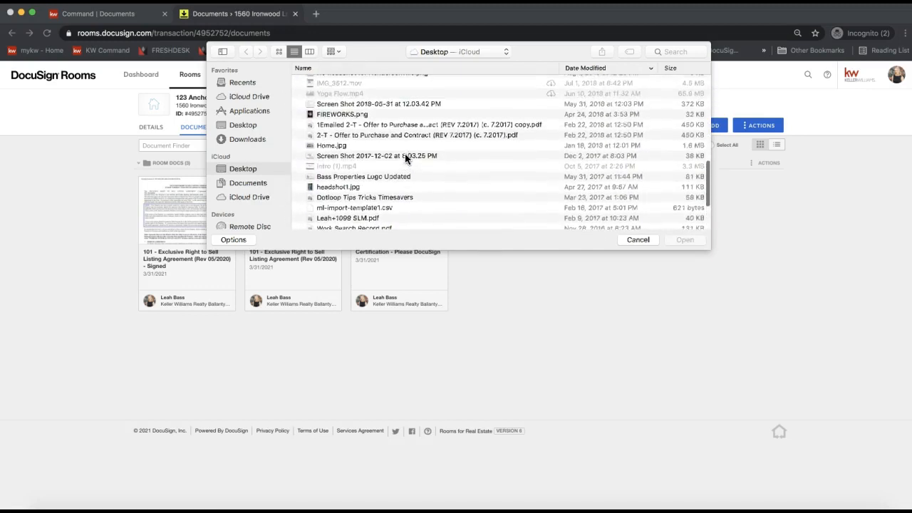
double_click(347, 138)
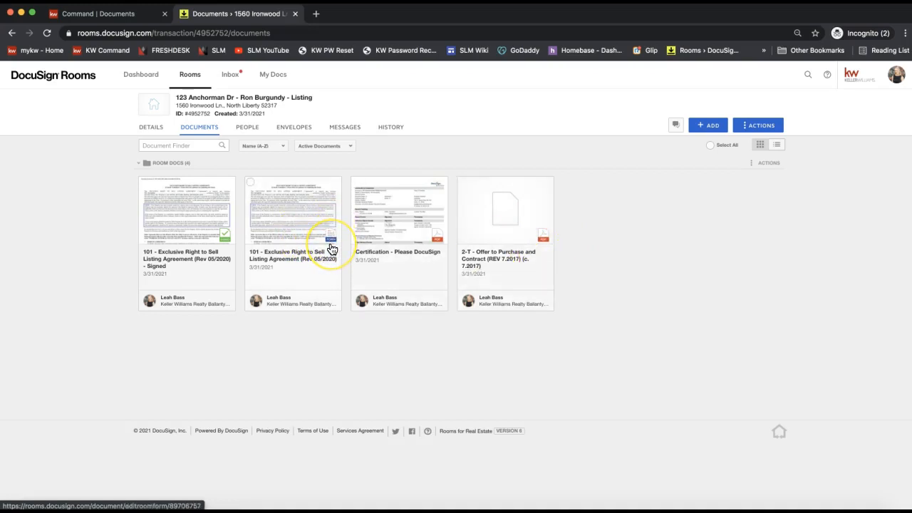
Open the unsigned 101 - Exclusive Right to Sell Listing Agreement form and enter a first name in the second seller field.
left_click(292, 225)
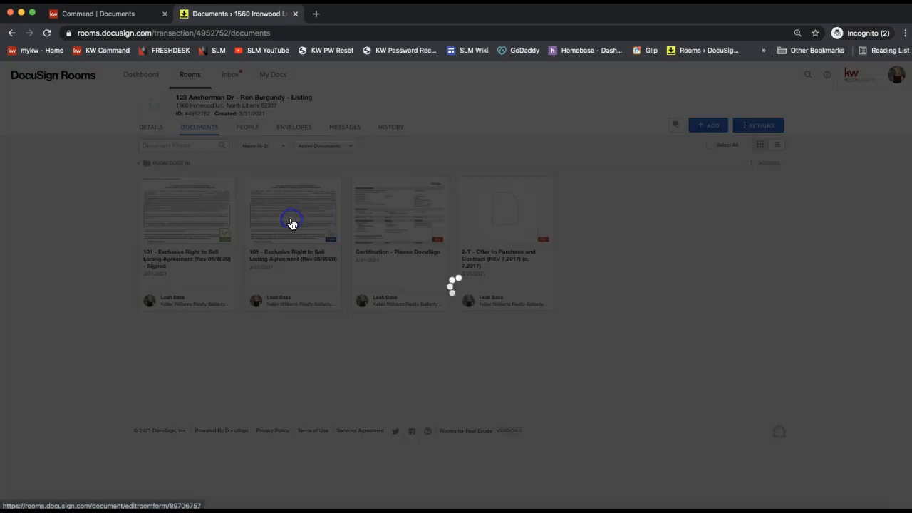
left_click(513, 397)
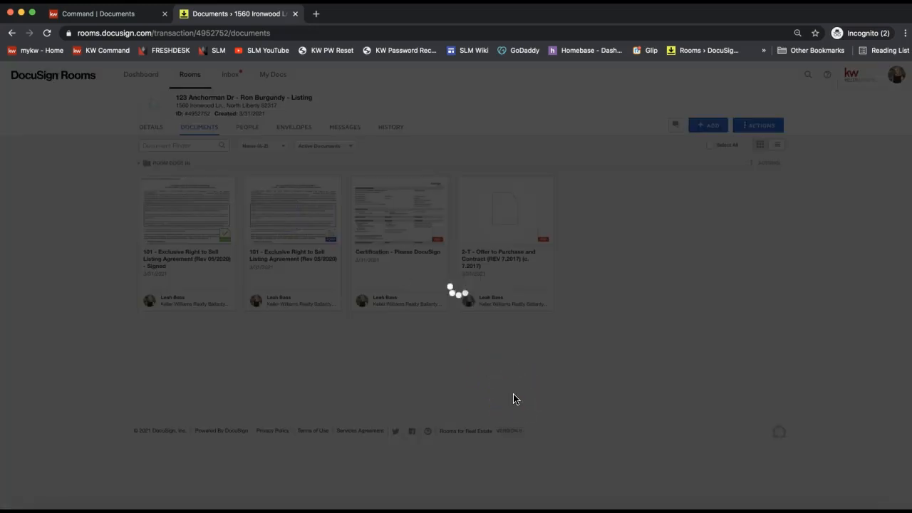
left_click(482, 395)
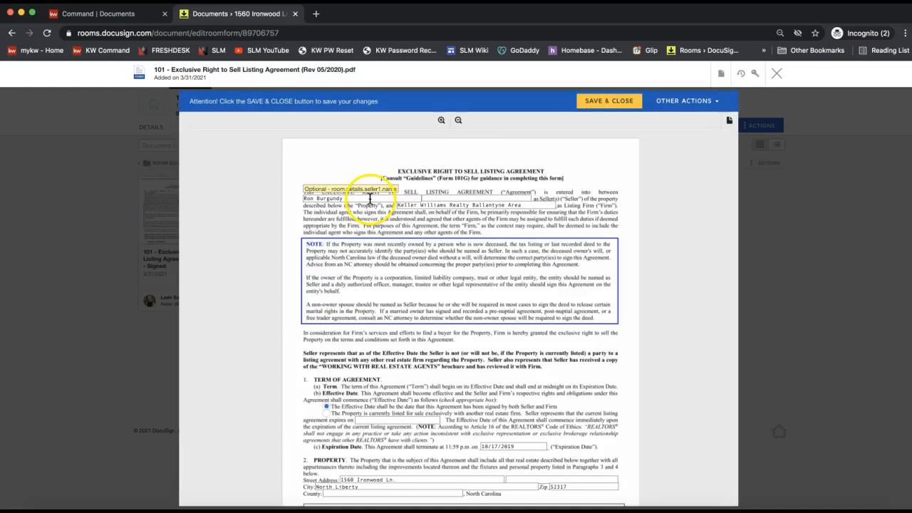
left_click(369, 198)
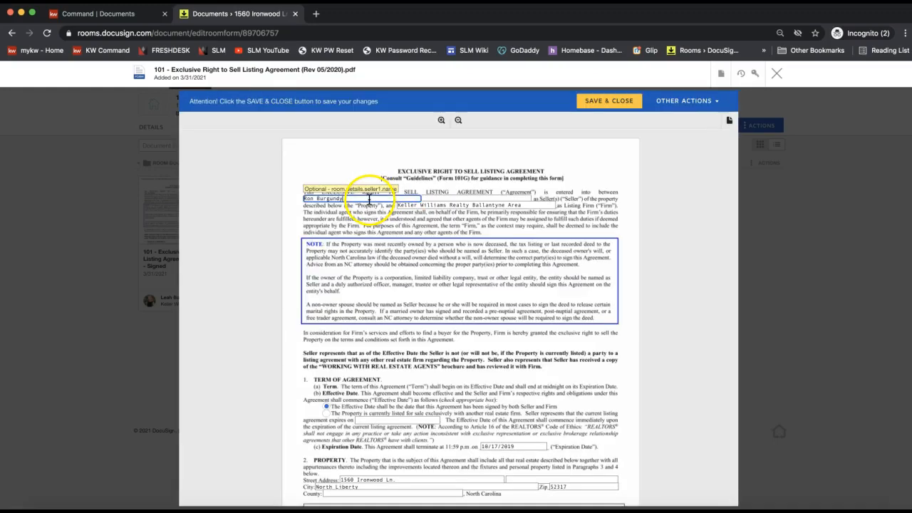
left_click(487, 198)
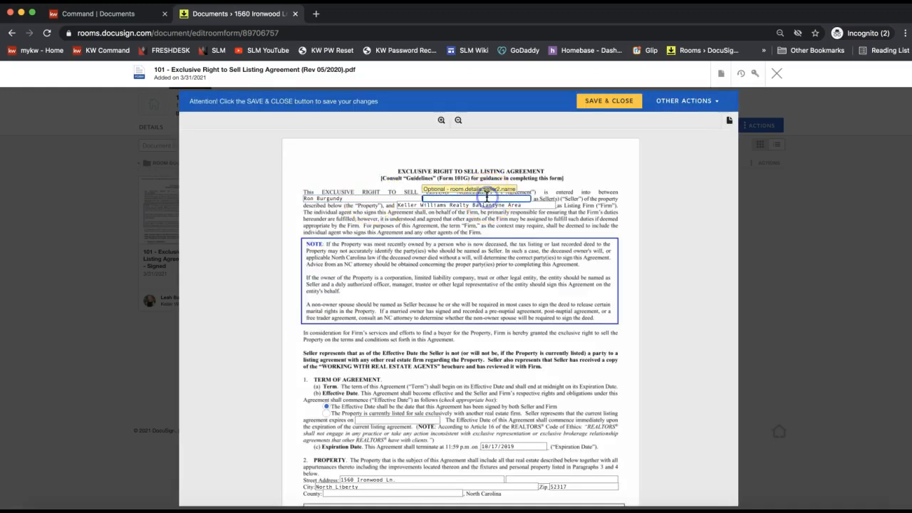
type("Veronicaa")
Look through the listing agreement's fillable fields and close the form without using its save option.
scroll(581, 361, "down", 2)
scroll(580, 361, "up", 1)
scroll(581, 360, "down", 2)
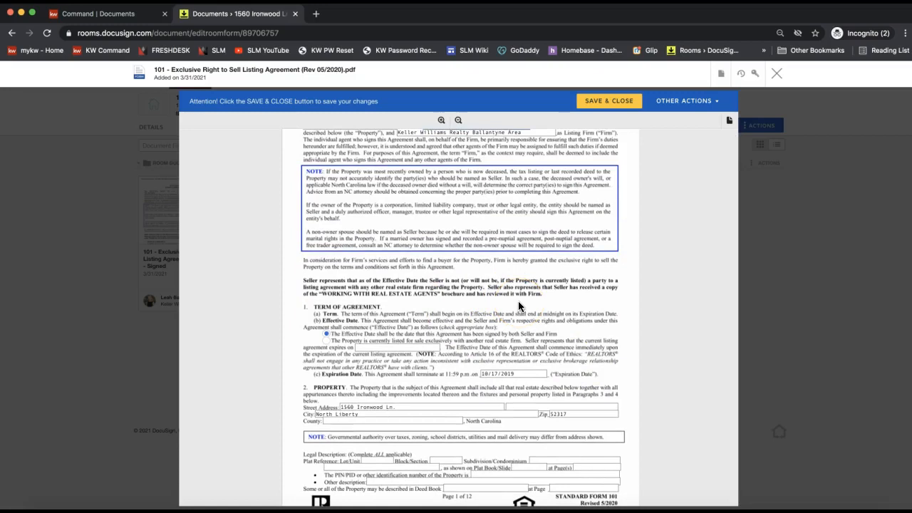
scroll(518, 303, "down", 4)
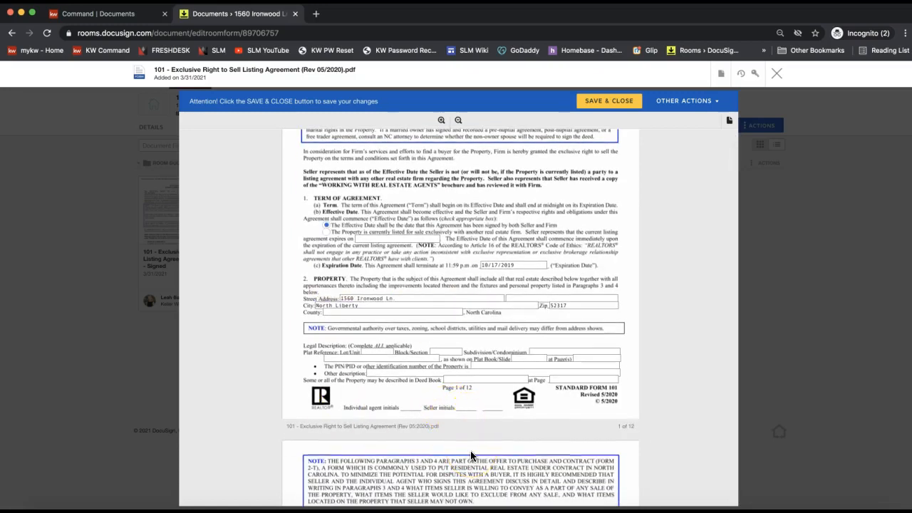
scroll(471, 451, "up", 6)
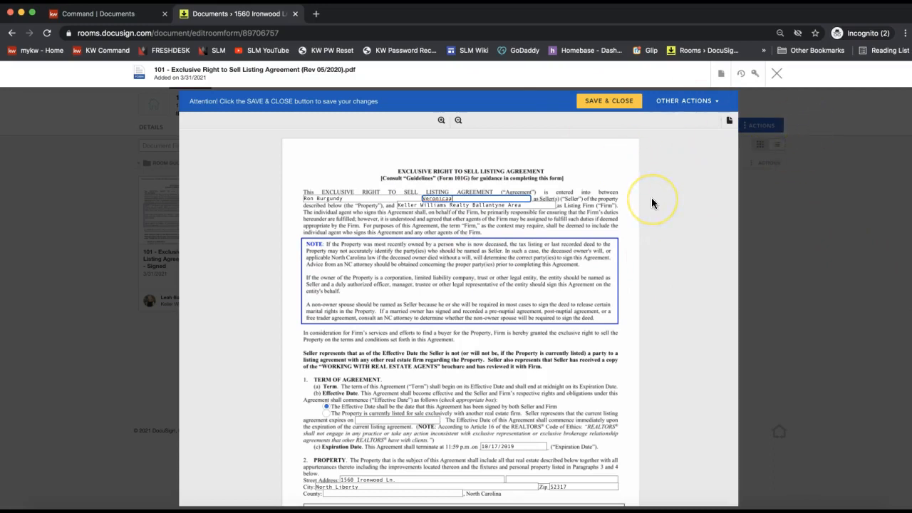
left_click(780, 78)
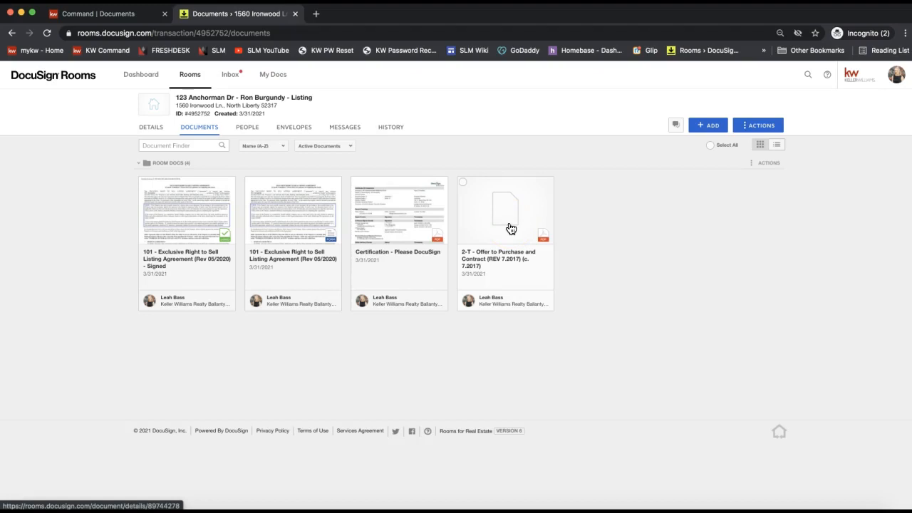
View the uploaded 2-T - Offer to Purchase and Contract PDF in the room, look through its content and close it.
left_click(504, 215)
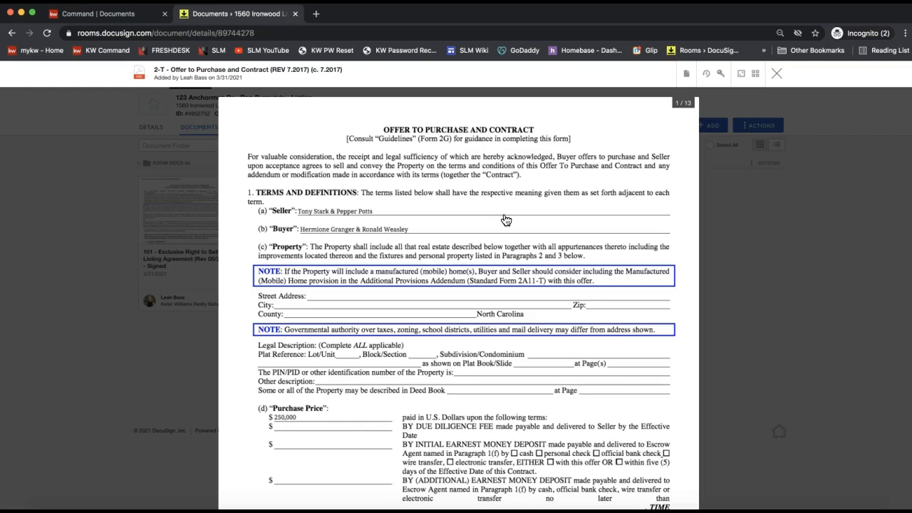
scroll(505, 220, "down", 5)
scroll(506, 220, "up", 5)
left_click(778, 75)
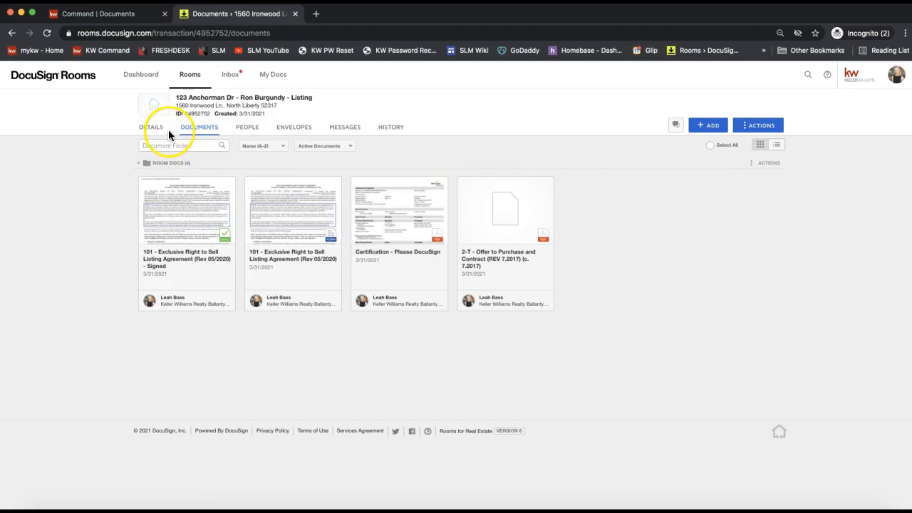
Create a new envelope in the room's envelope list.
left_click(299, 133)
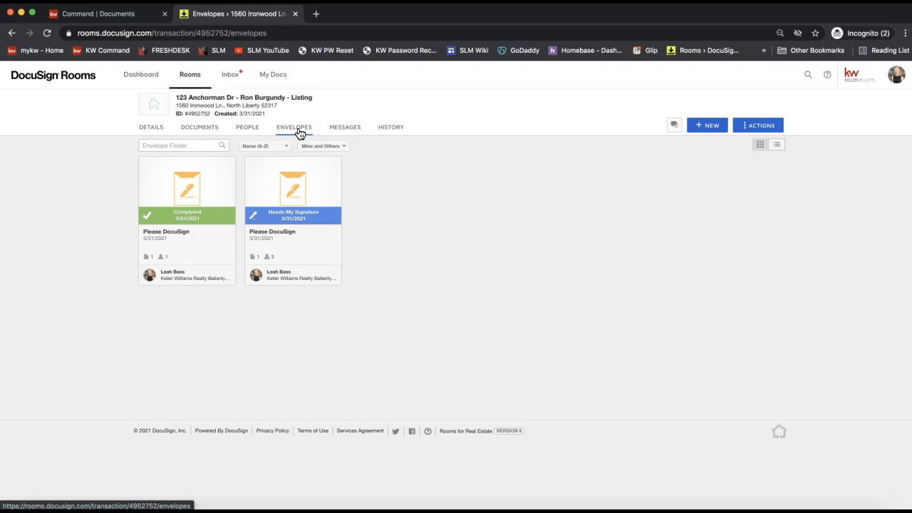
left_click(292, 134)
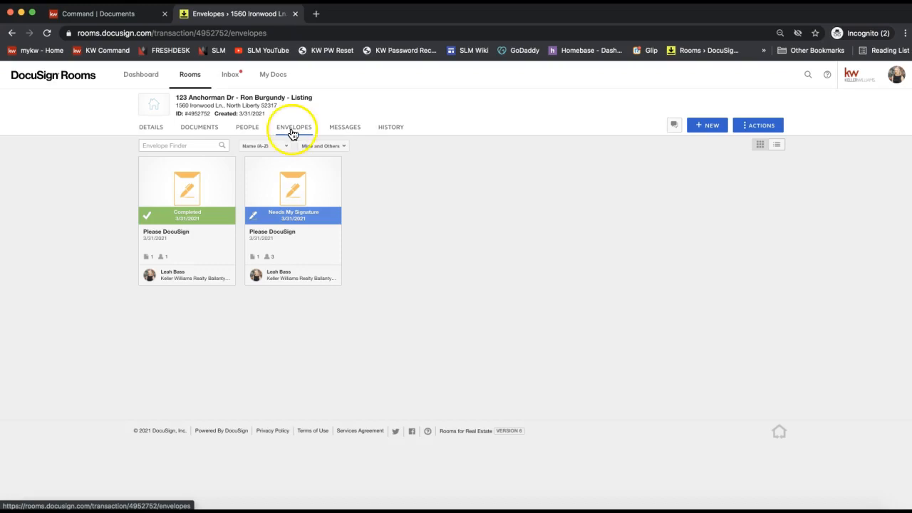
left_click(713, 126)
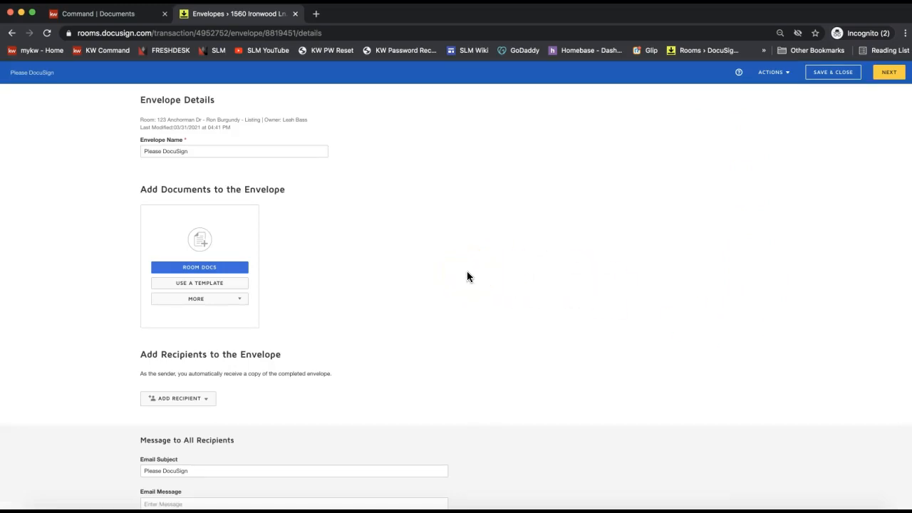
Add the room document "2-T - Offer to Purchase and Contract (REV 7.2017) (c. 7.2017)" to the envelope.
scroll(467, 277, "down", 1)
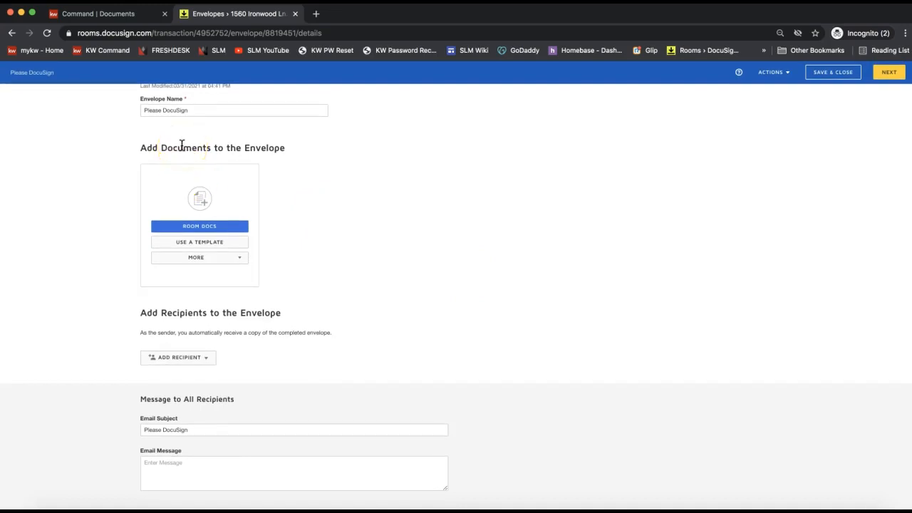
triple_click(182, 146)
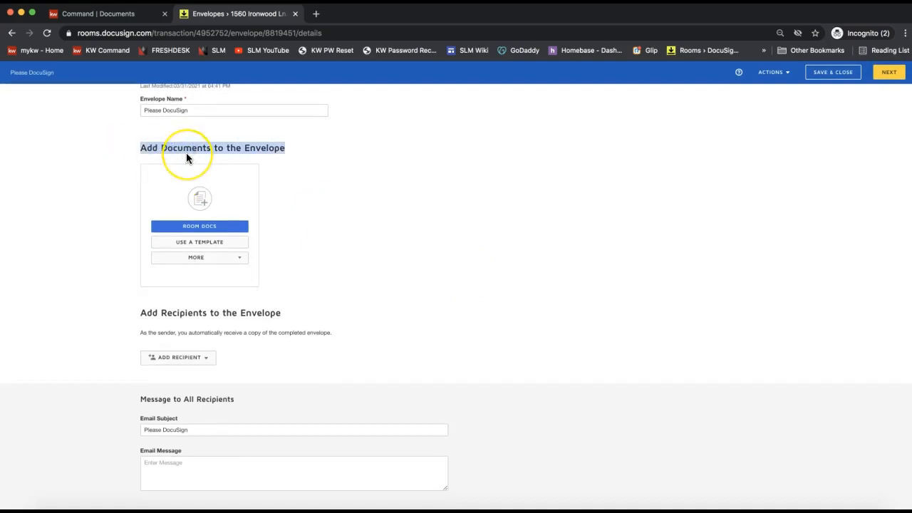
left_click(199, 231)
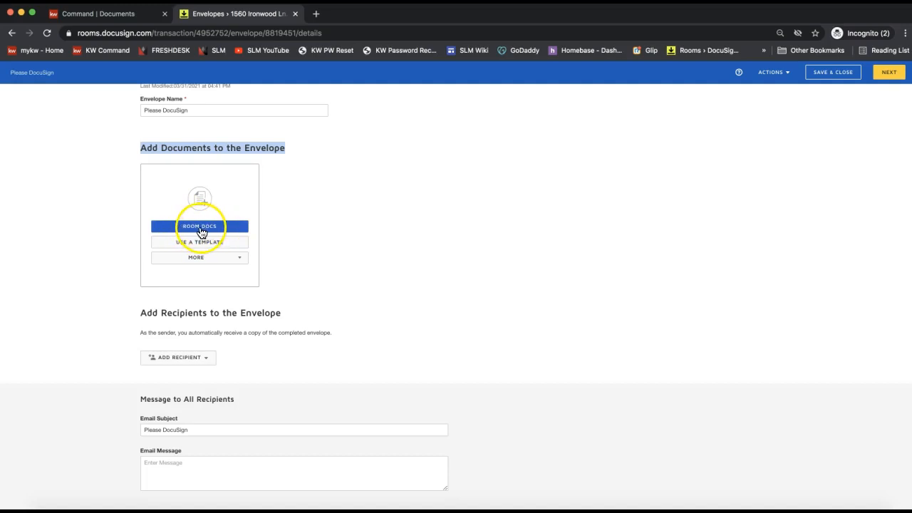
left_click(201, 231)
left_click(202, 231)
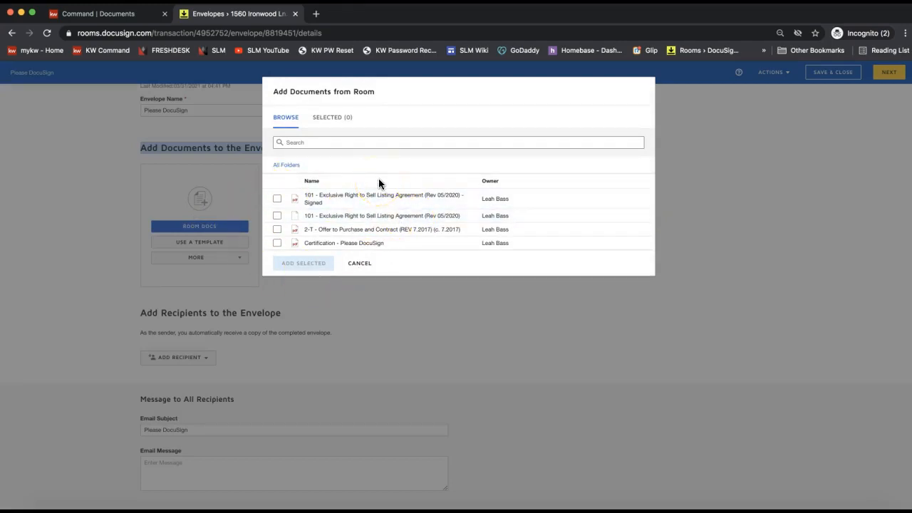
left_click(277, 229)
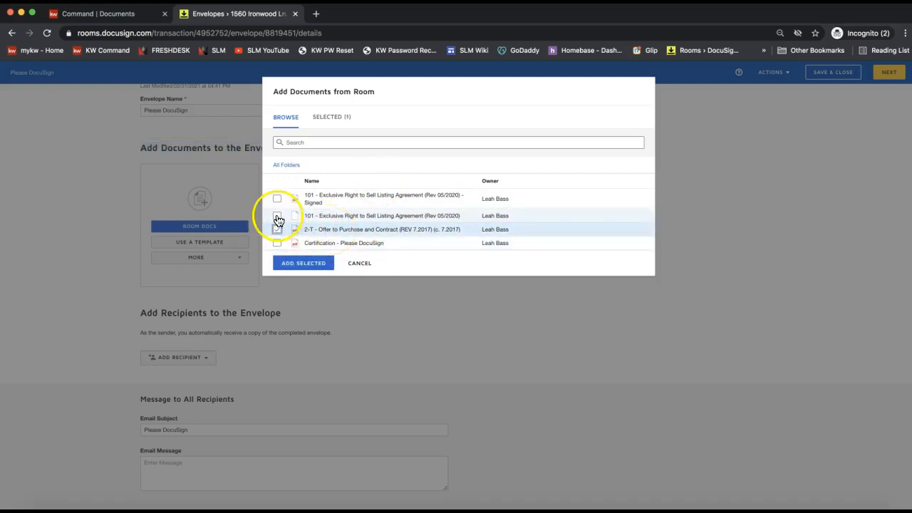
left_click(305, 267)
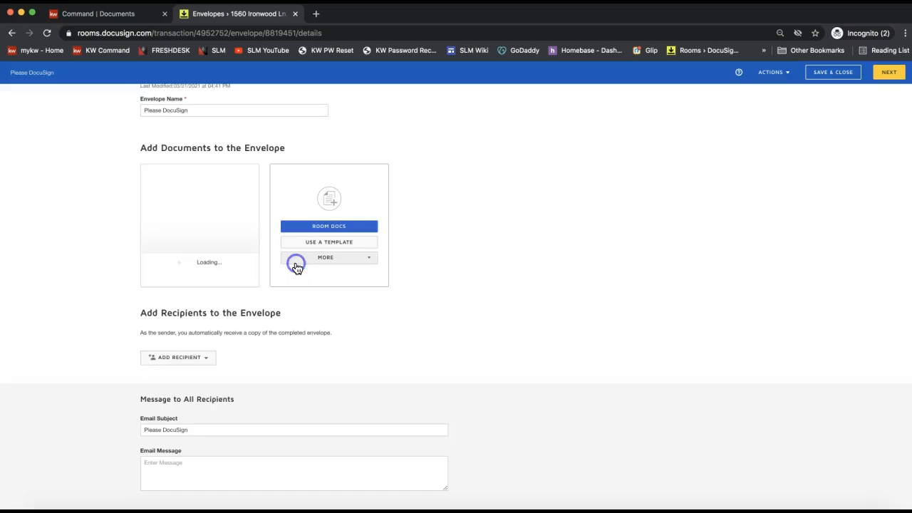
left_click(433, 432)
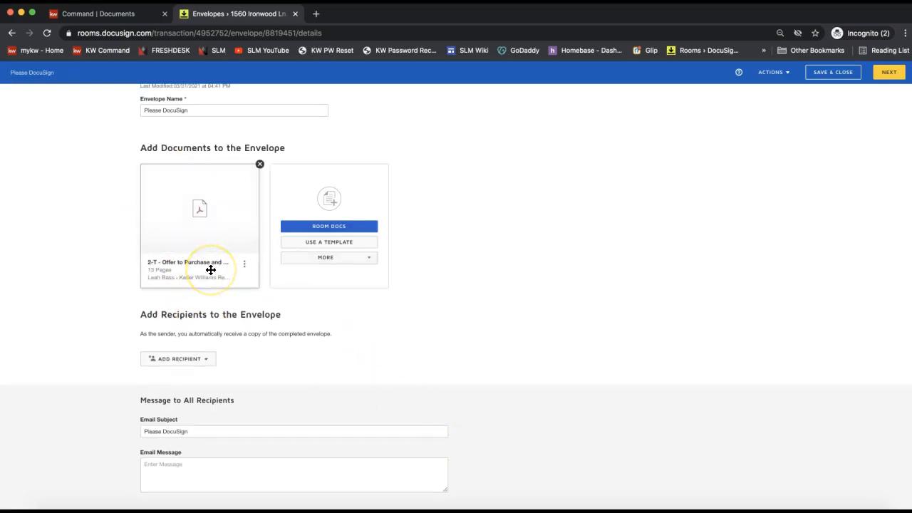
Add the room participant with the Seller 1 role as a recipient of the envelope.
triple_click(241, 314)
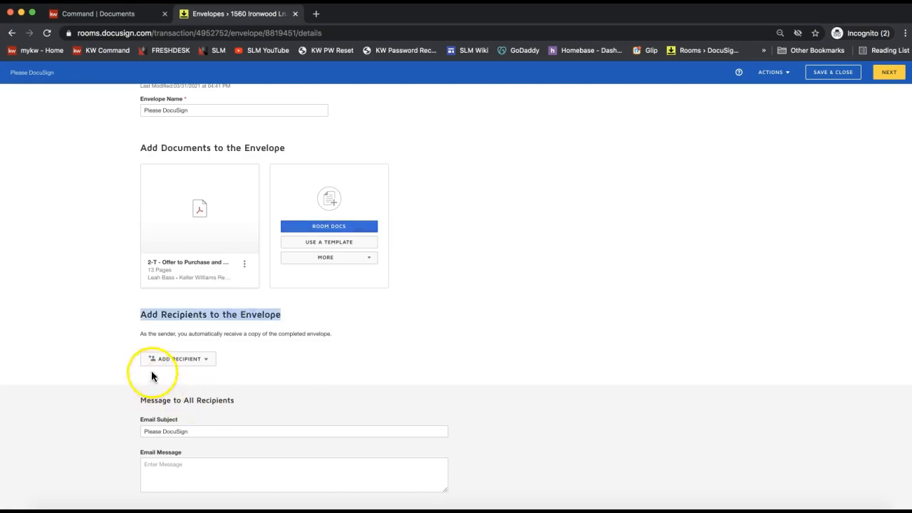
left_click(175, 365)
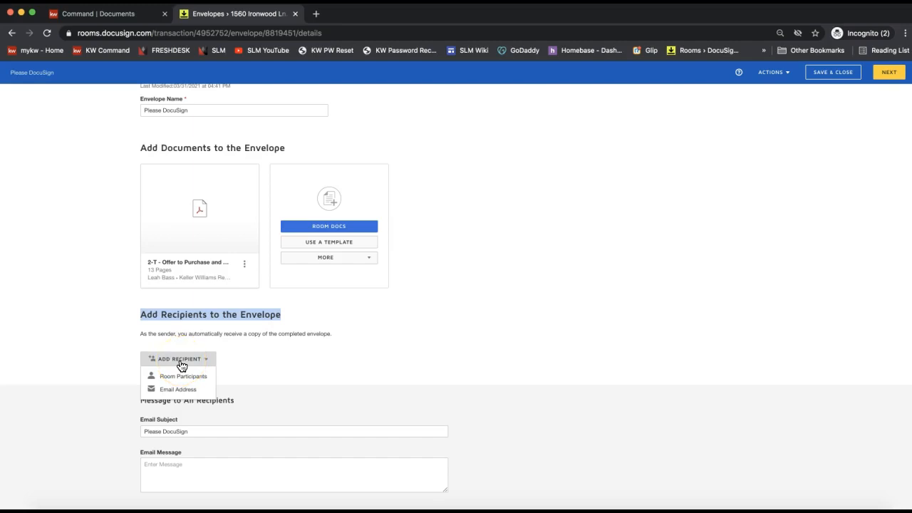
scroll(182, 366, "down", 1)
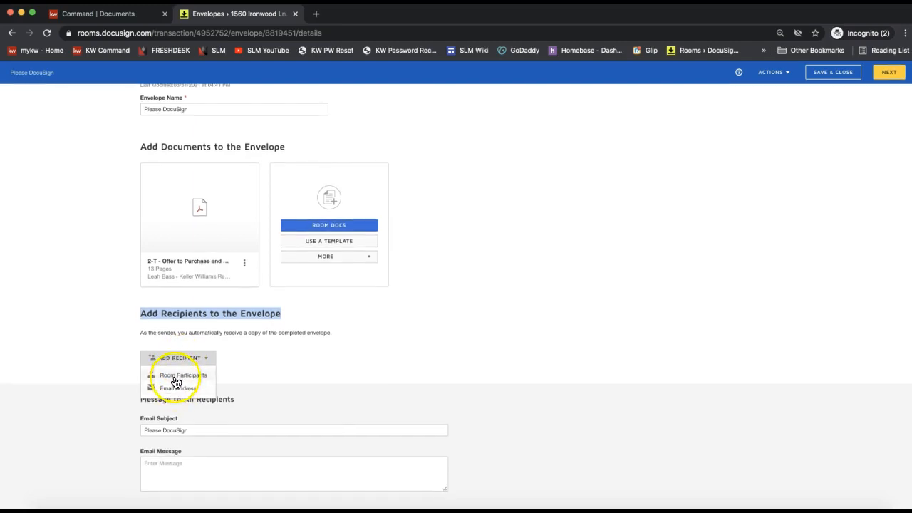
left_click(176, 378)
left_click(176, 377)
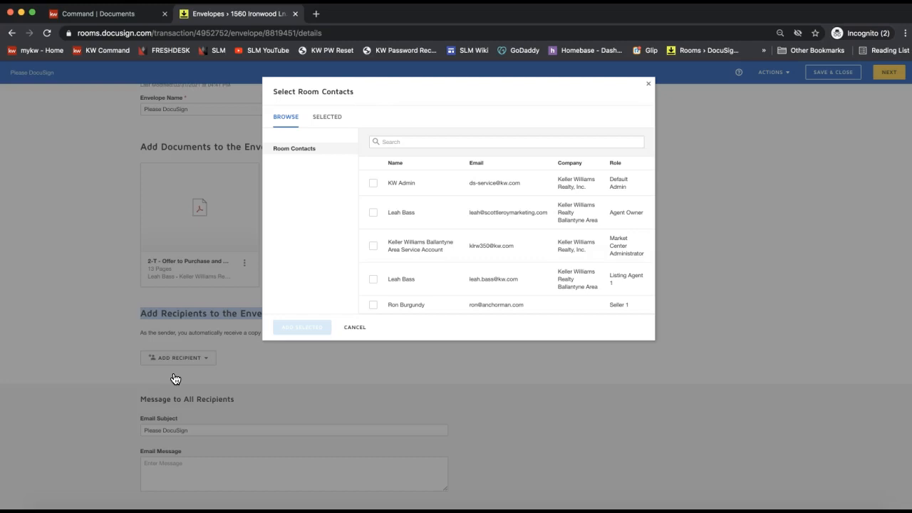
left_click(373, 305)
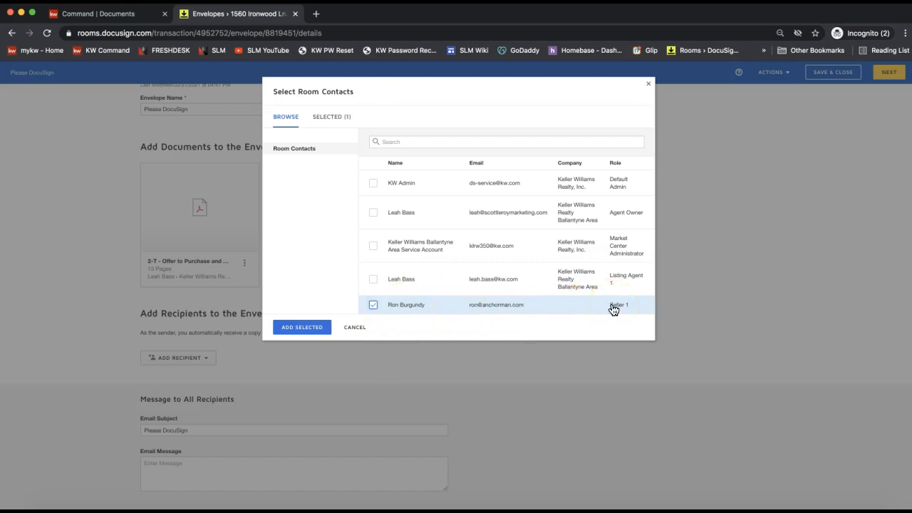
left_click(310, 328)
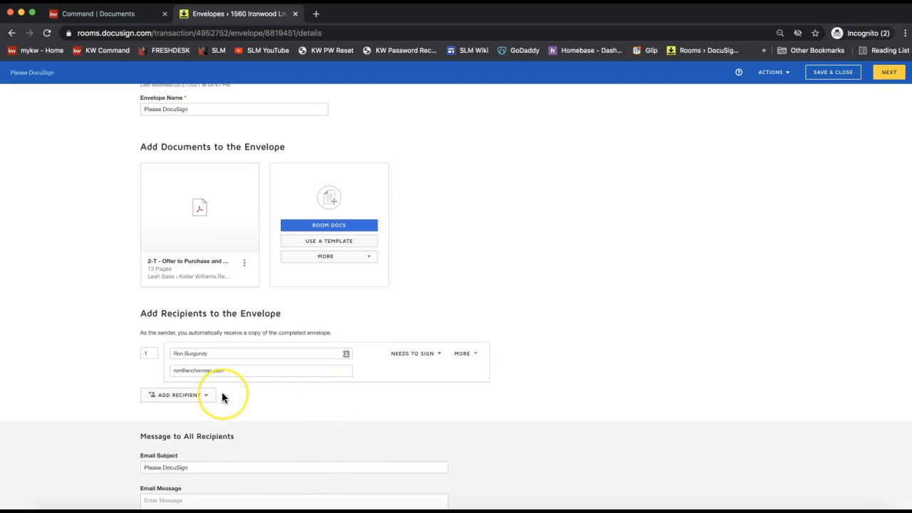
Add the room participant with the Listing Agent 1 role as a second envelope recipient.
left_click(191, 395)
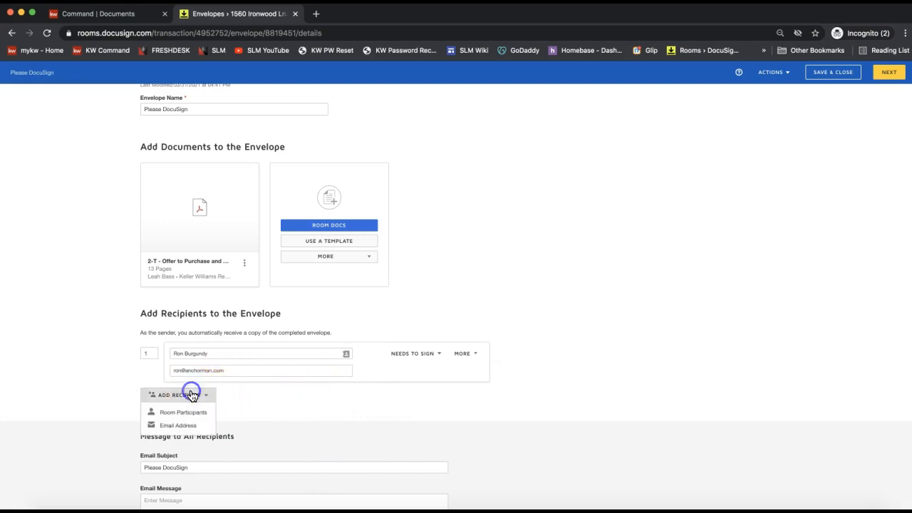
left_click(199, 414)
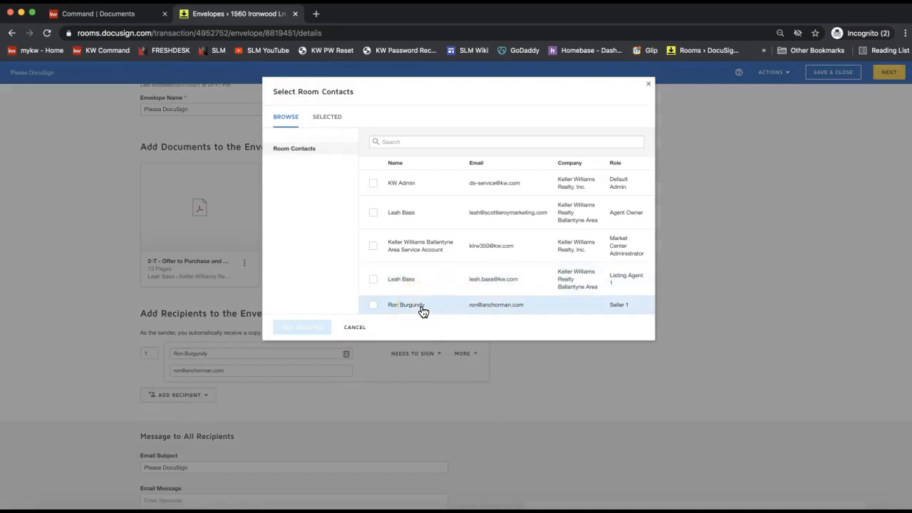
left_click(372, 279)
left_click(312, 328)
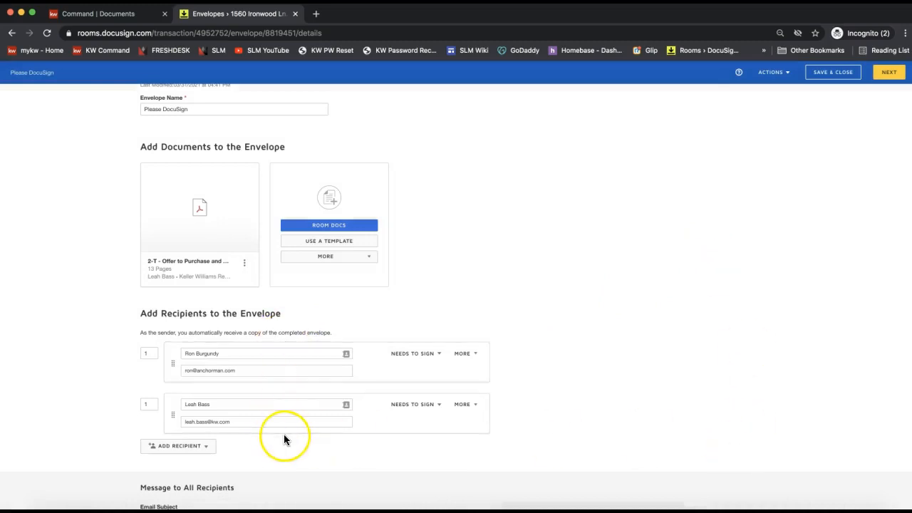
Check the listing agent's recipient action options, keep Needs to Sign, and continue to placing fields on the document.
left_click(404, 404)
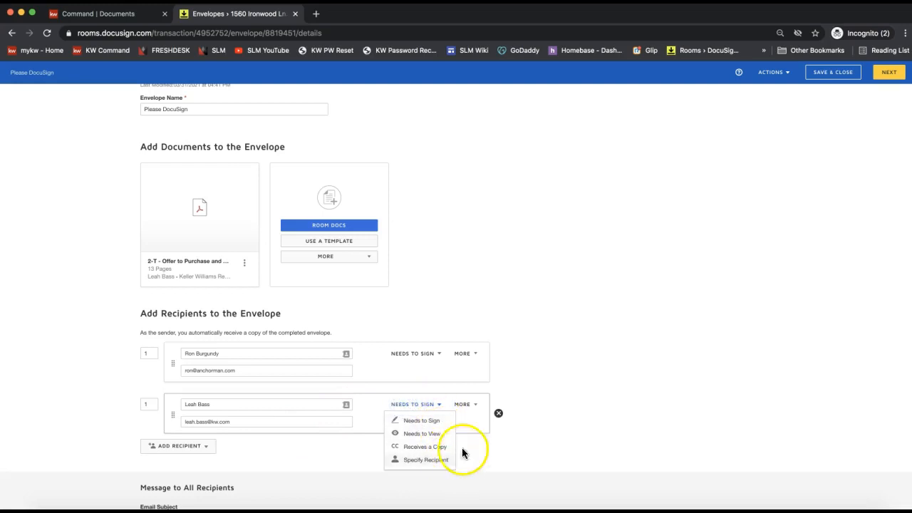
left_click(697, 293)
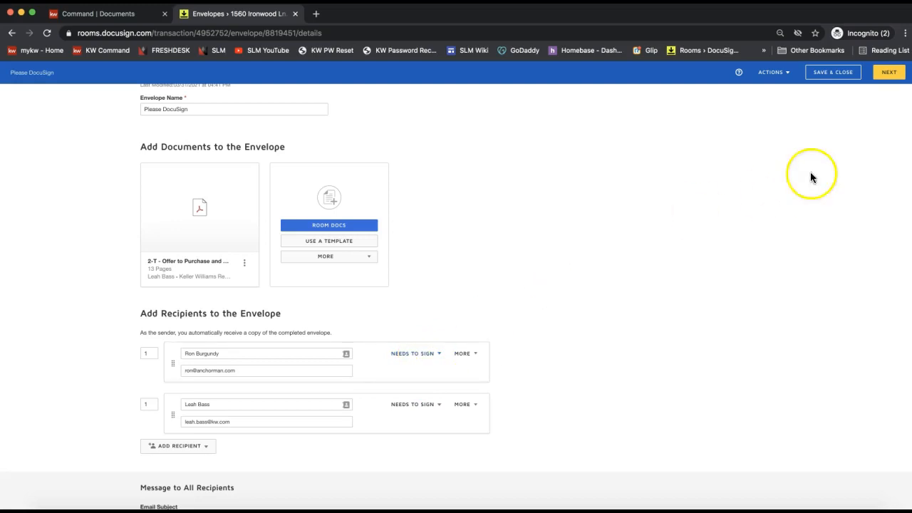
left_click(888, 77)
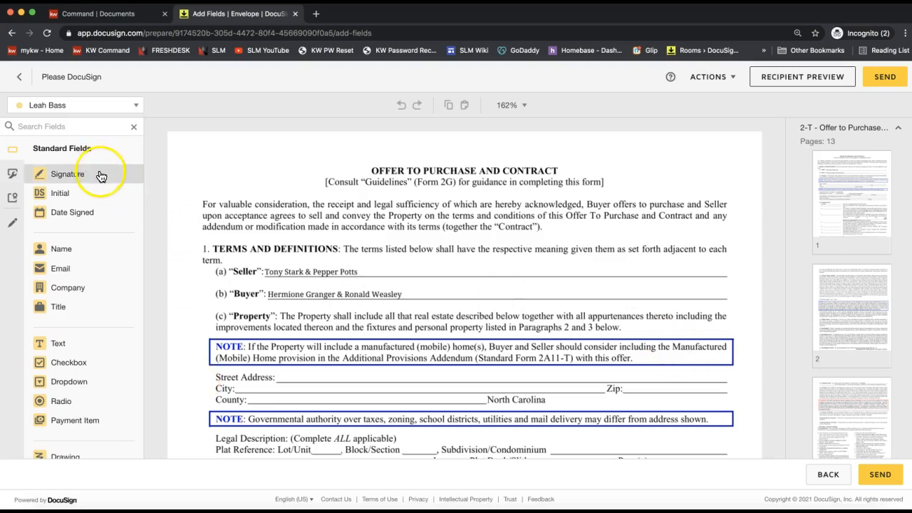
Place an Initial field for the Seller 1 recipient in the first Seller's initials box on page 1 of the contract.
scroll(93, 381, "down", 3)
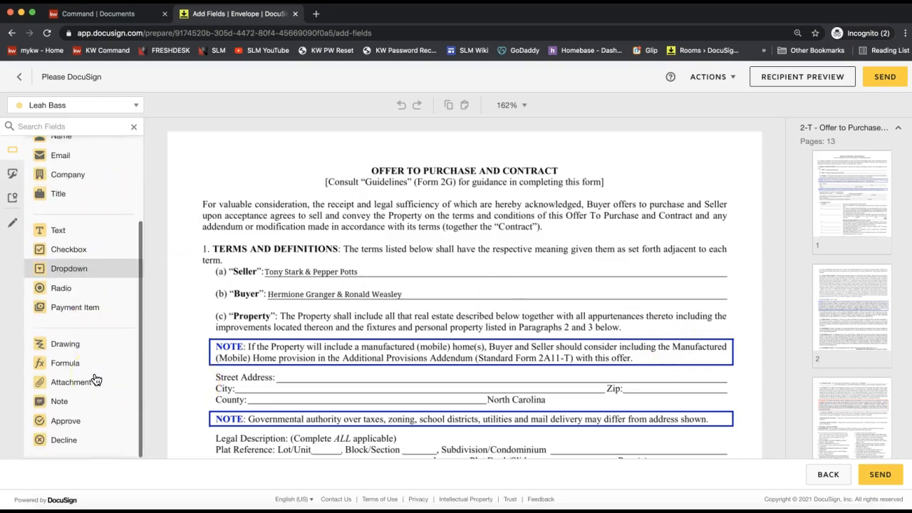
scroll(97, 382, "up", 3)
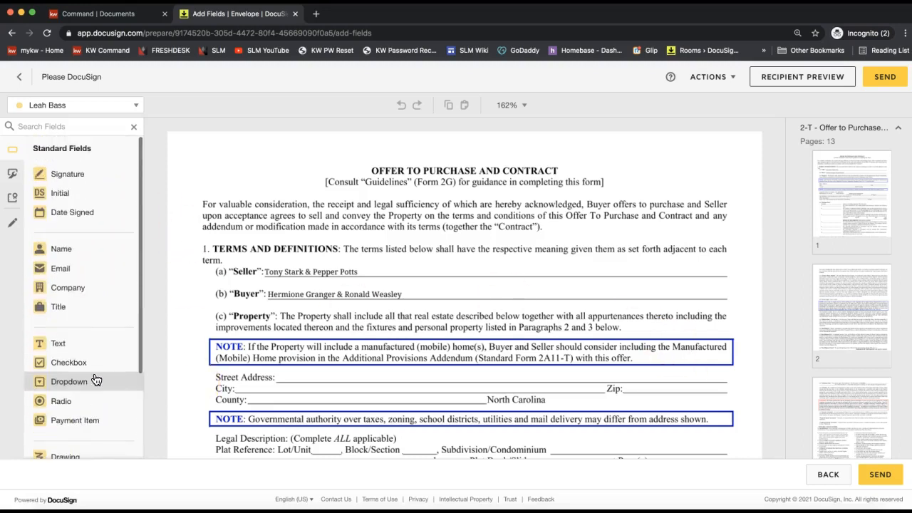
left_click(61, 182)
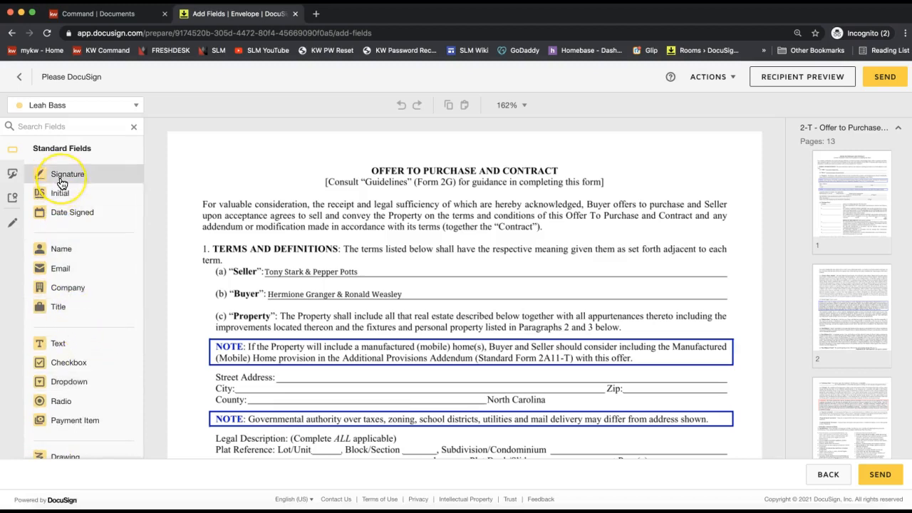
left_click(47, 108)
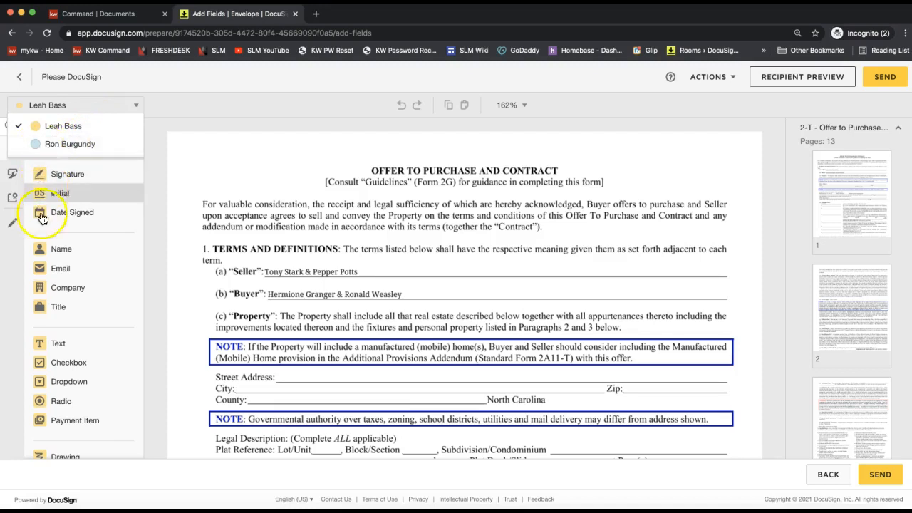
left_click(52, 150)
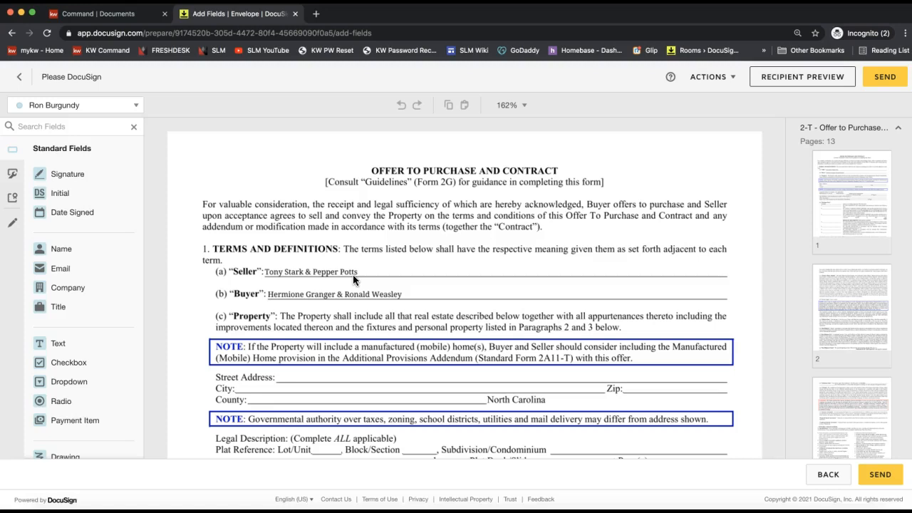
scroll(353, 276, "down", 4)
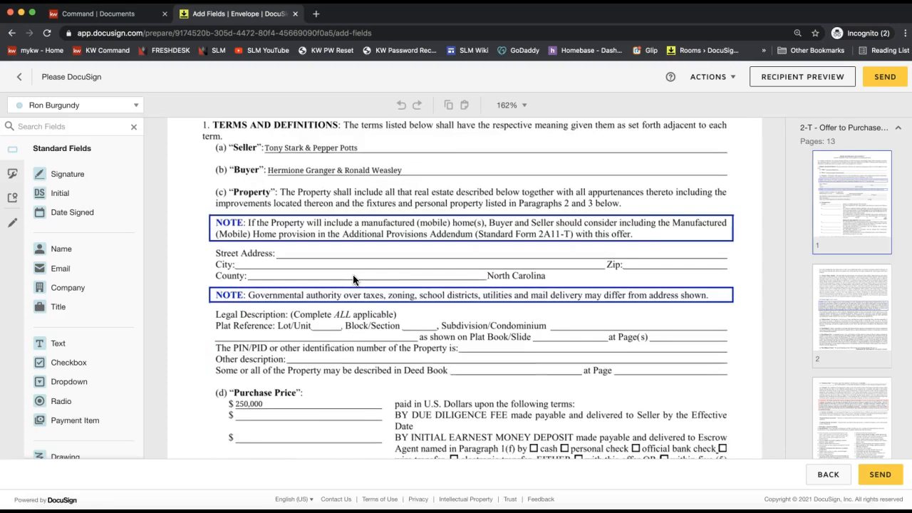
scroll(354, 280, "down", 12)
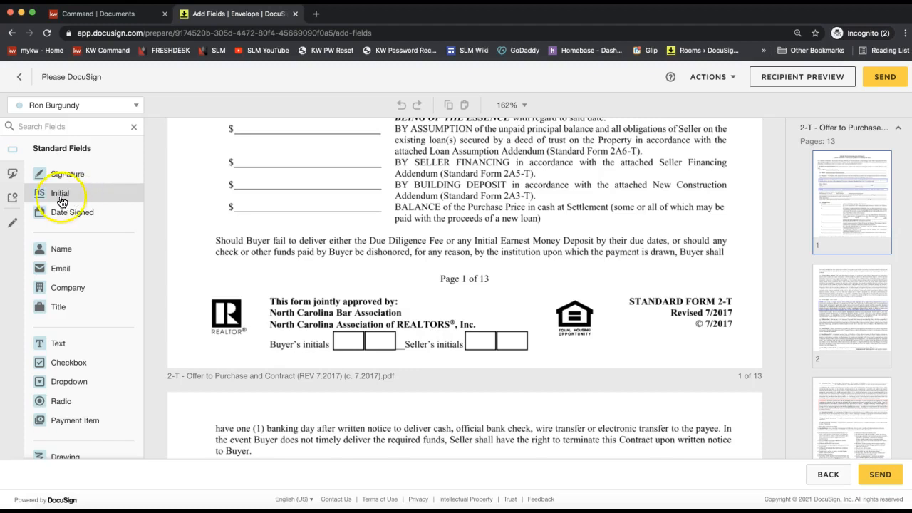
mouse_move(48, 200)
left_mouse_down()
mouse_move(222, 213)
mouse_move(237, 219)
mouse_move(194, 211)
mouse_move(250, 222)
mouse_move(520, 330)
mouse_move(461, 332)
mouse_move(464, 325)
left_mouse_up()
left_click(464, 325)
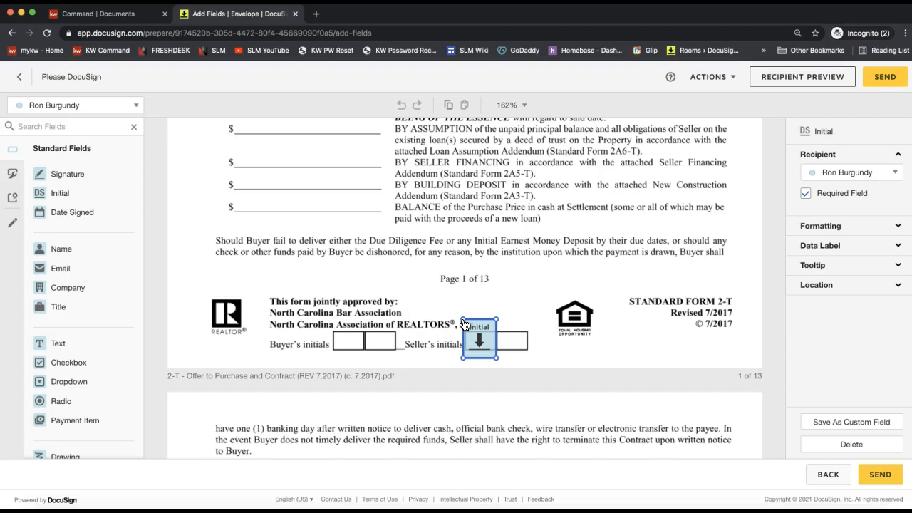
Place an Initial field for the listing agent recipient in the second Seller's initials box on page 1.
left_click(98, 111)
left_click(96, 107)
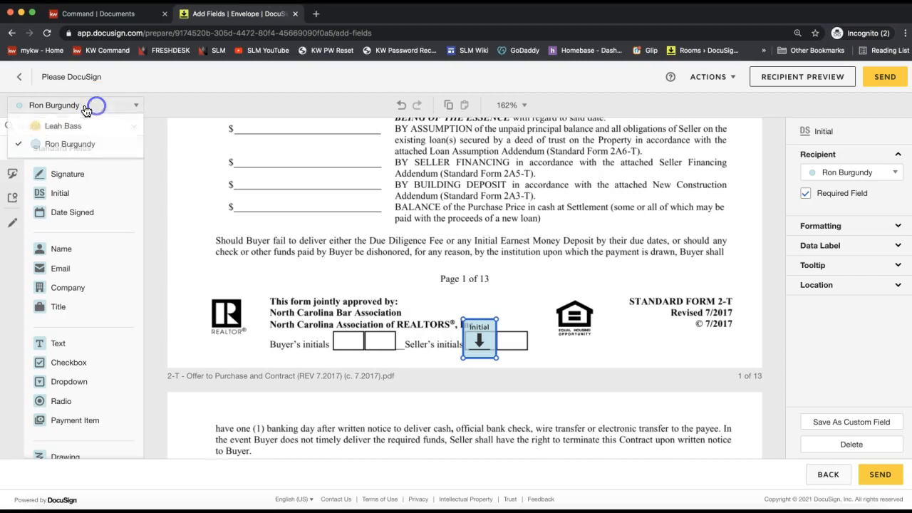
left_click(63, 127)
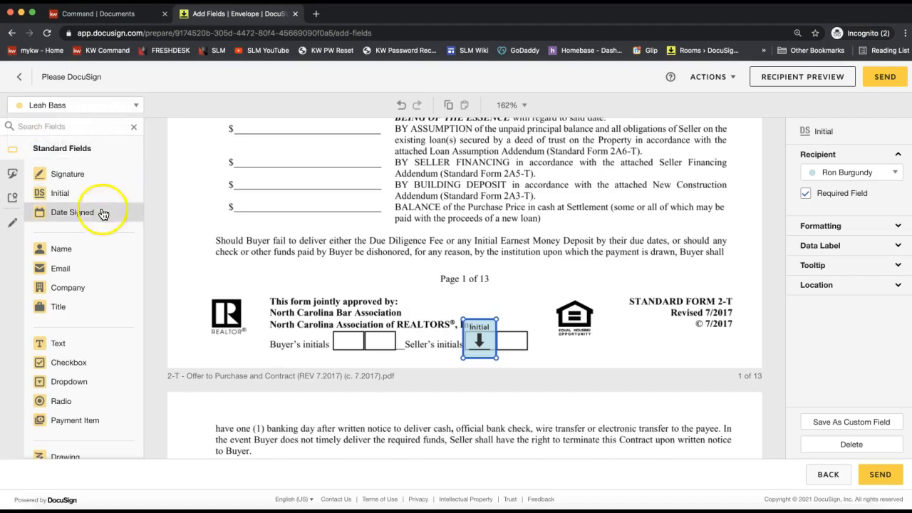
left_click(78, 193)
left_click(39, 194)
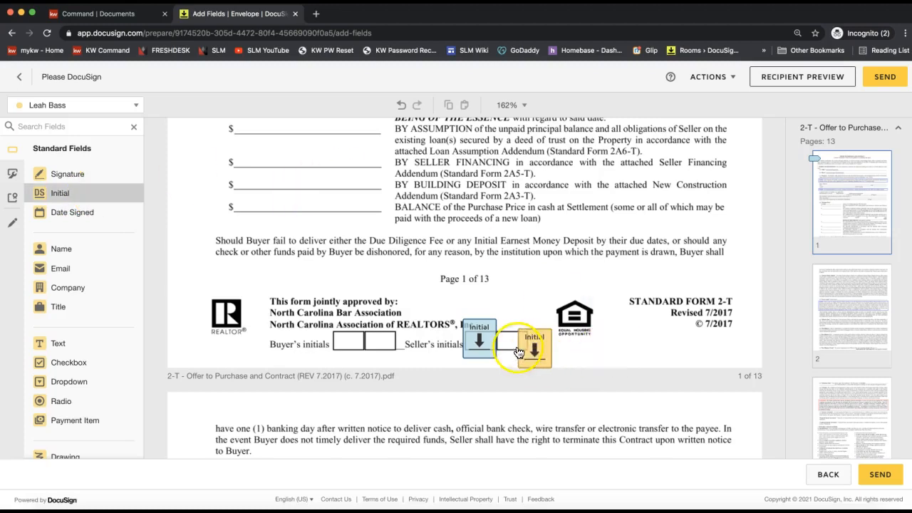
left_click_drag(501, 322, 501, 324)
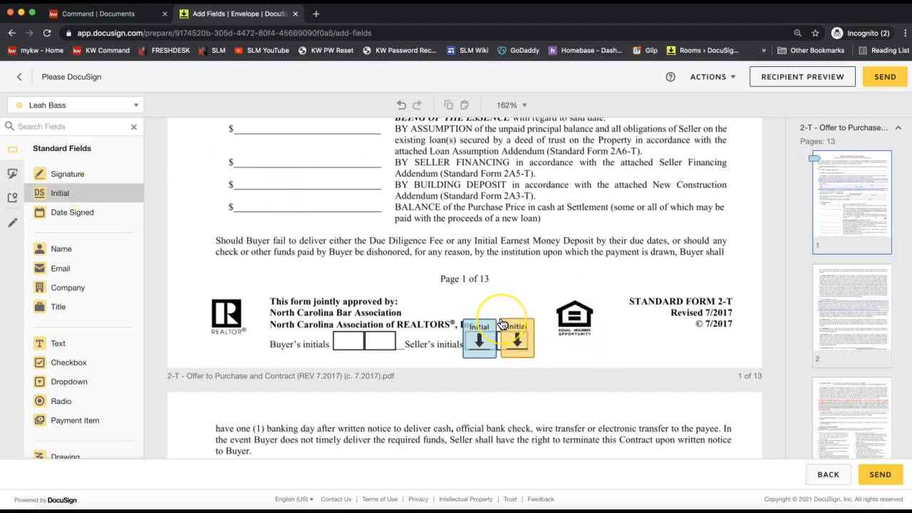
left_click(501, 324)
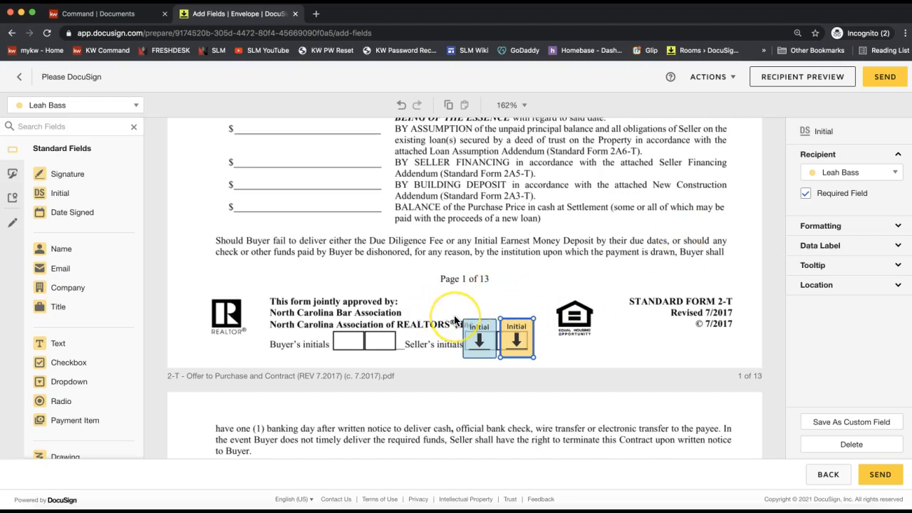
Place an Initial field for the listing agent recipient in the first Seller's Initials box on page 2.
scroll(454, 317, "down", 10)
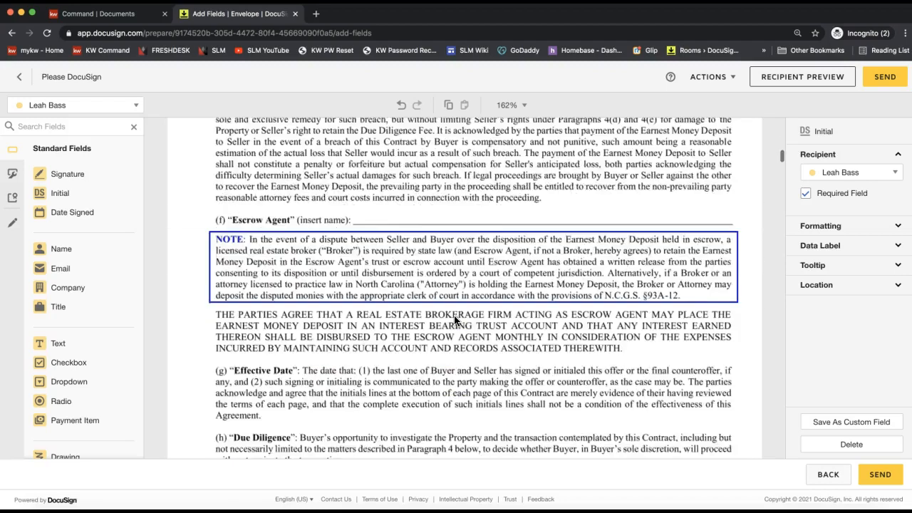
scroll(454, 319, "down", 1)
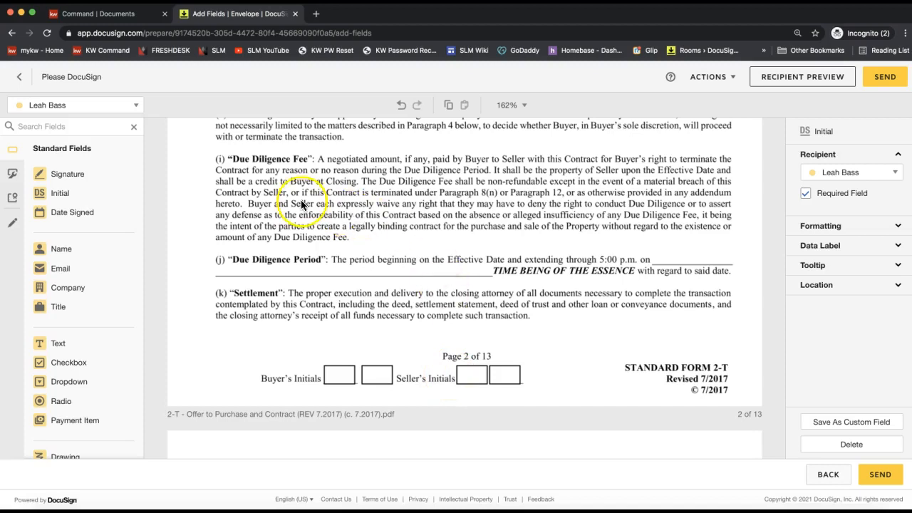
left_click(70, 201)
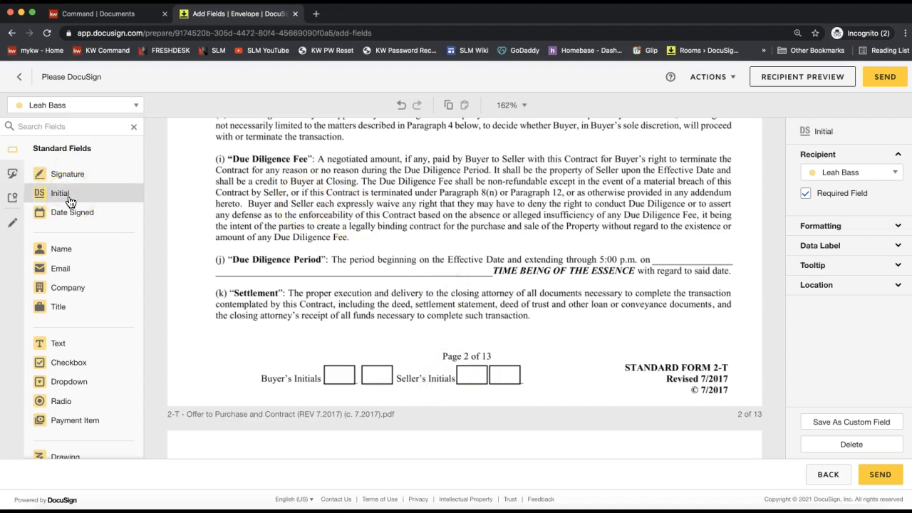
left_click_drag(68, 194, 469, 371)
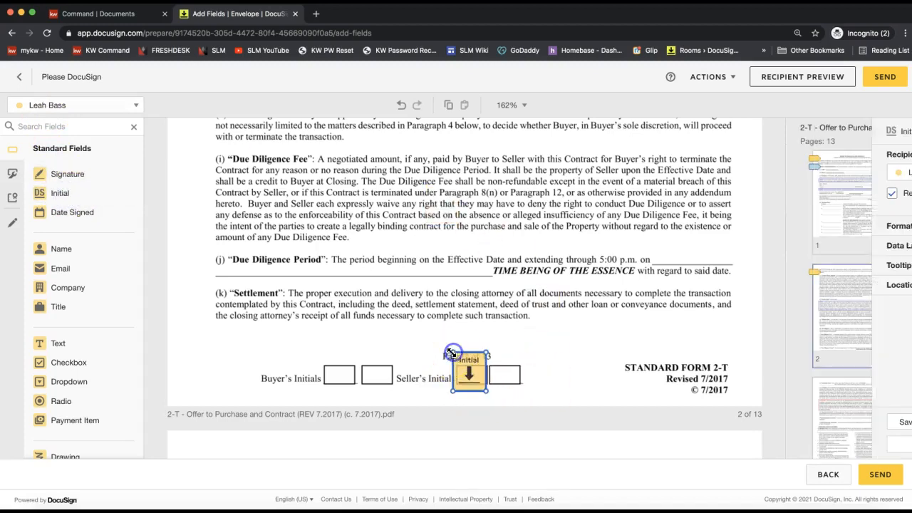
Place an Initial field for the Seller 1 recipient in the second Seller's Initials box on page 2.
left_click(84, 111)
left_click(71, 142)
left_click_drag(71, 194, 494, 355)
Place a Signature field for the Seller 1 recipient in the first Seller box on the contract's signature page, page 11.
scroll(549, 290, "down", 15)
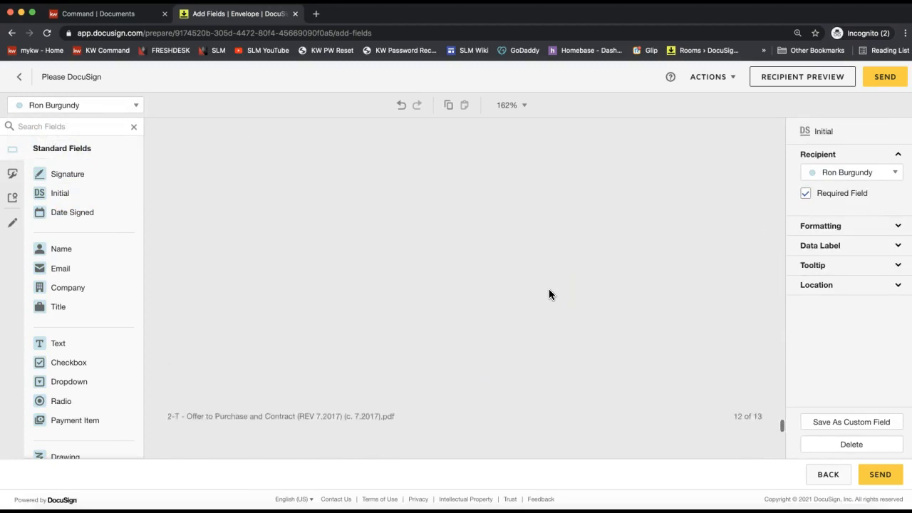
scroll(548, 295, "up", 6)
scroll(549, 289, "up", 4)
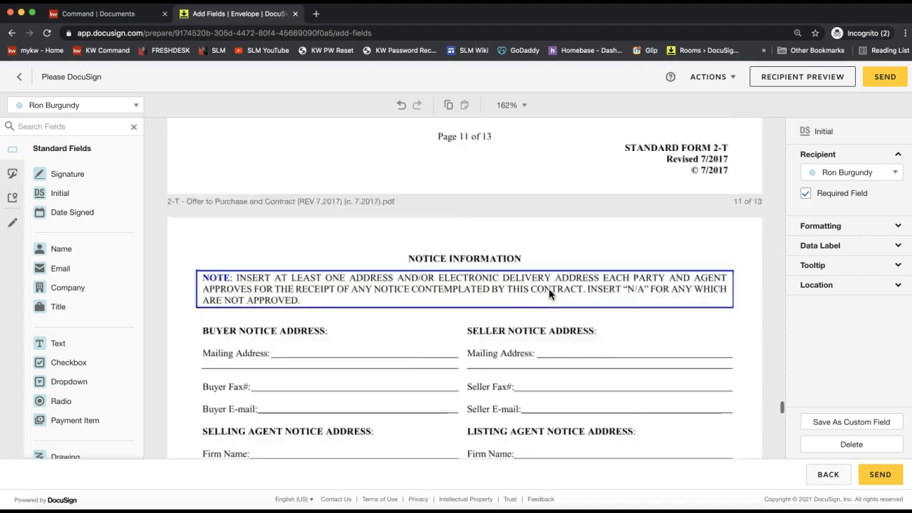
scroll(549, 294, "up", 7)
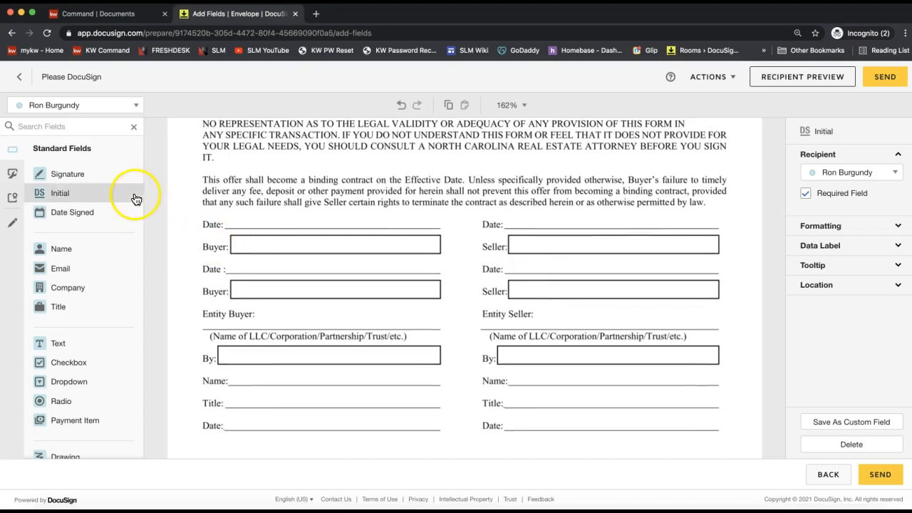
left_click(73, 180)
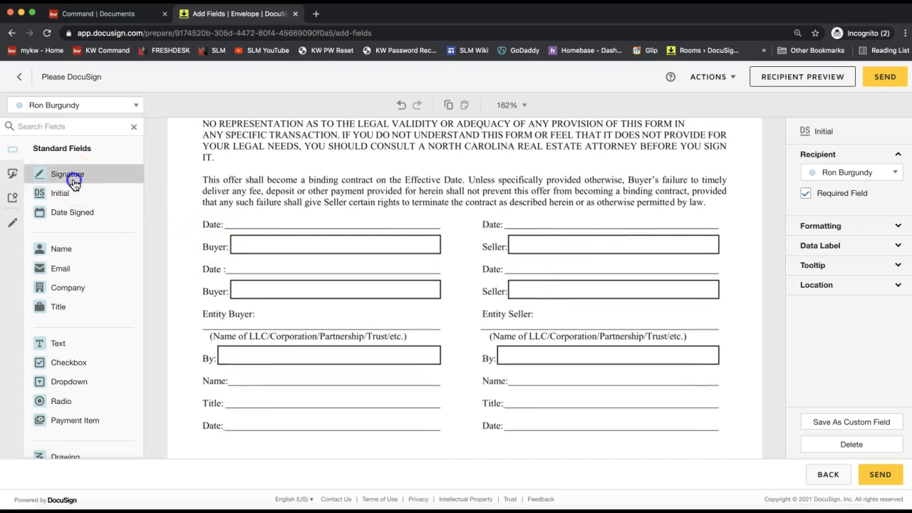
left_click(513, 233)
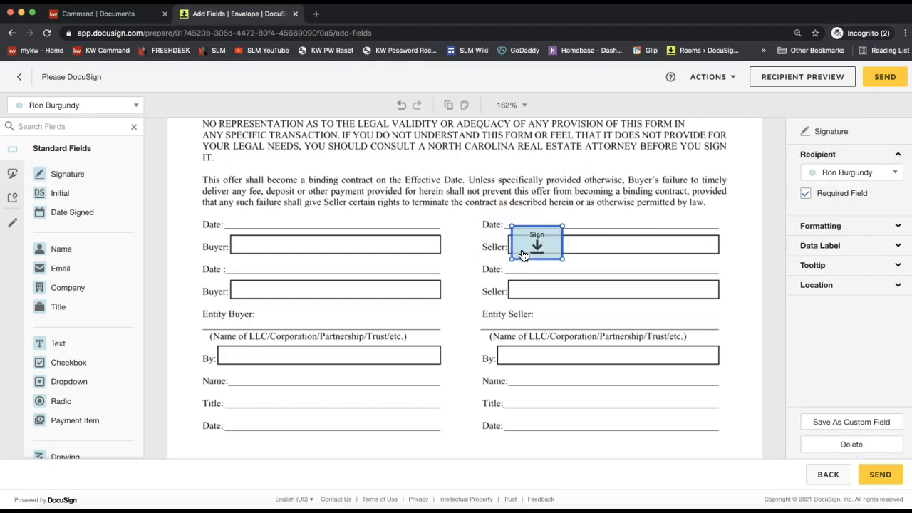
Place a Date Signed field for the Seller 1 recipient on the first Seller date line of the signature page.
left_click(64, 218)
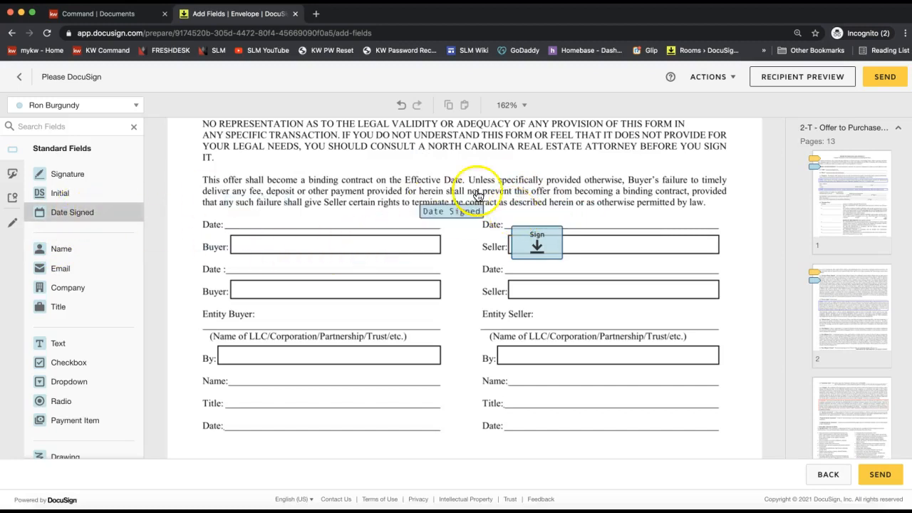
left_click(511, 213)
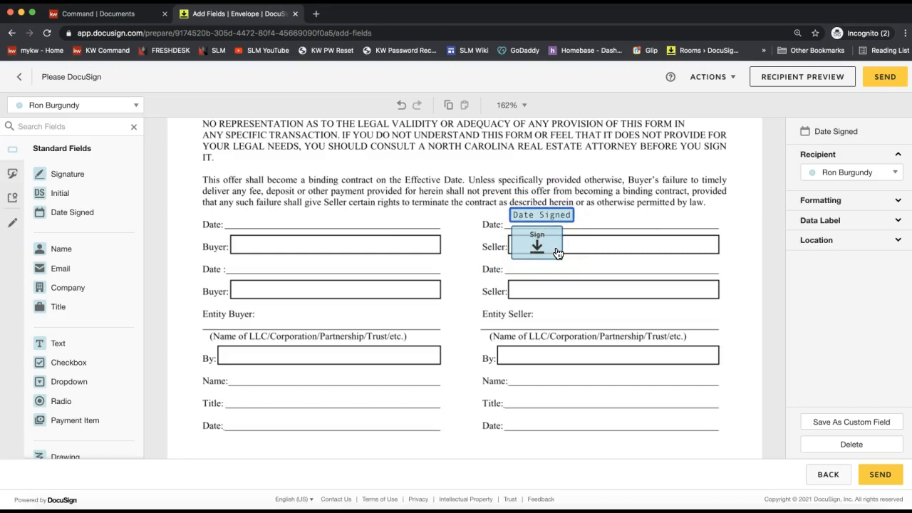
Place a Signature field and a Date Signed field for the listing agent recipient at the second Seller box and its date line.
left_click(74, 103)
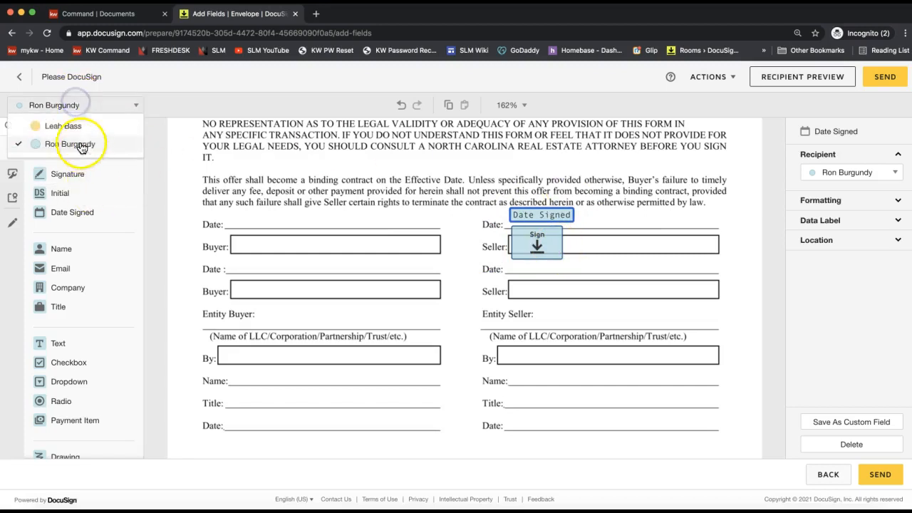
left_click(74, 128)
mouse_move(62, 175)
left_mouse_down()
mouse_move(523, 298)
mouse_move(506, 277)
left_mouse_up()
left_click_drag(67, 210, 509, 264)
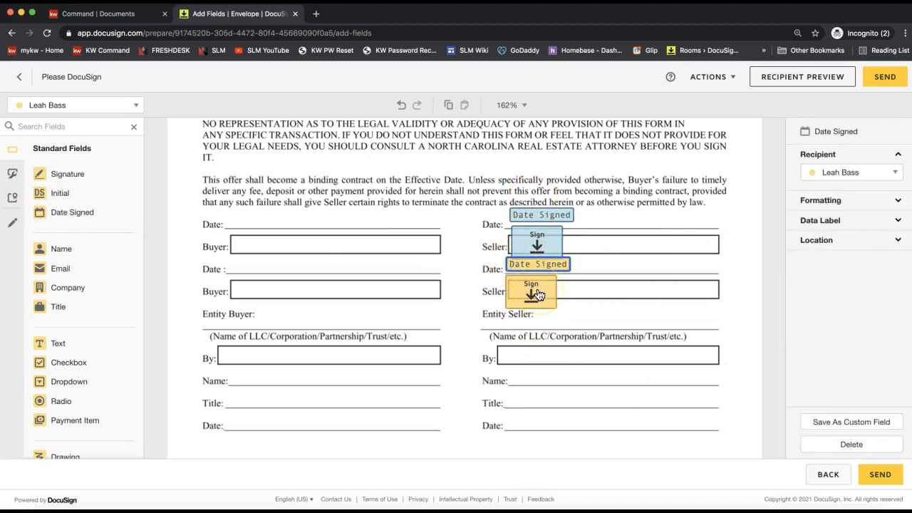
left_click(622, 278)
Strike through the seller names in item (a) on page 1 with a pre-fill Line.
scroll(621, 277, "up", 15)
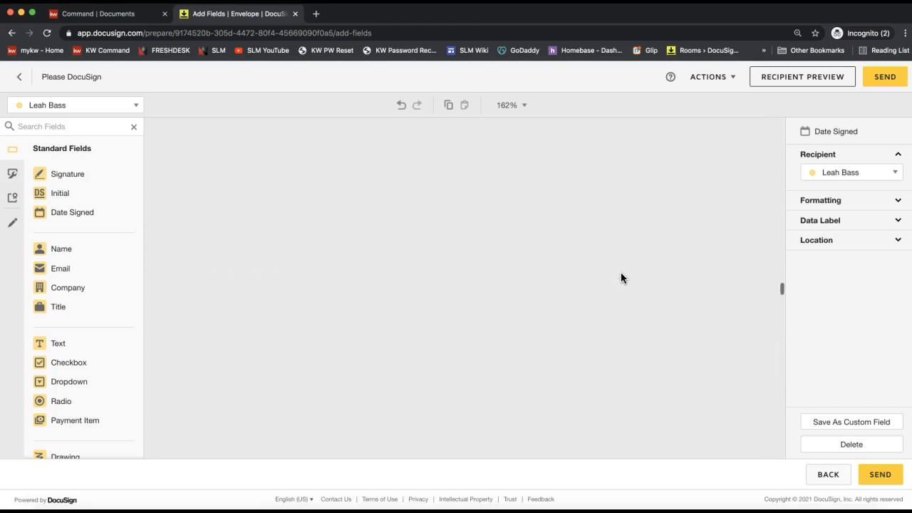
scroll(622, 277, "up", 10)
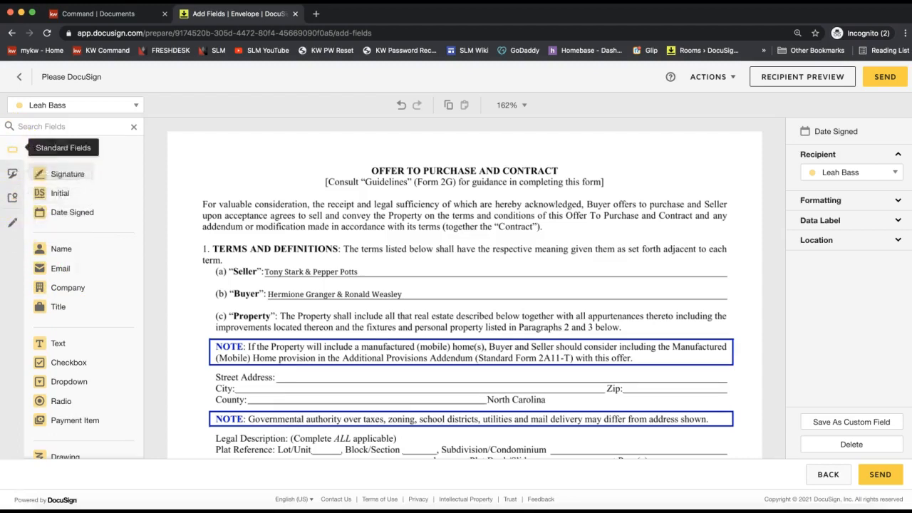
left_click(13, 226)
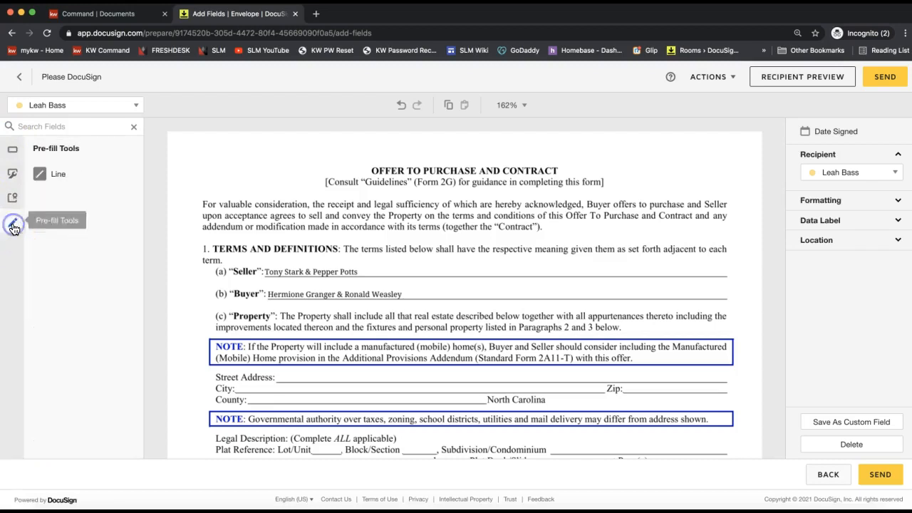
left_click(57, 182)
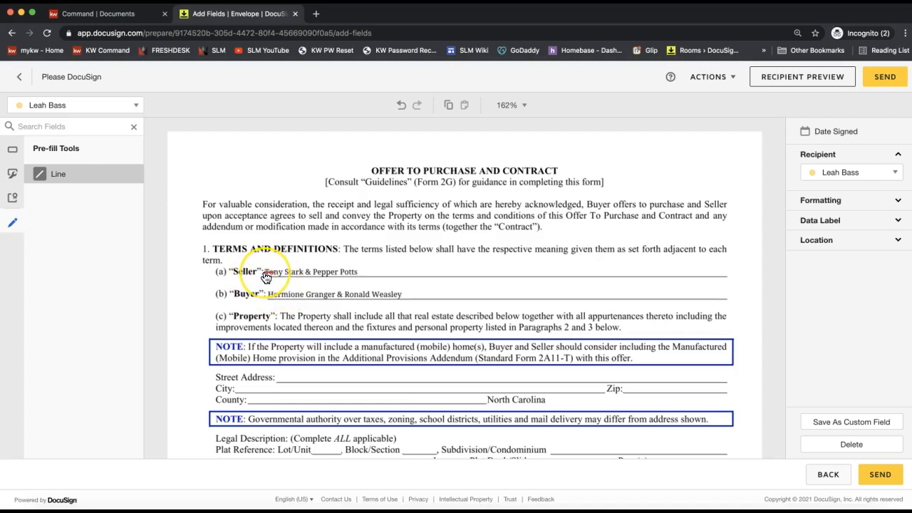
left_click_drag(265, 273, 362, 272)
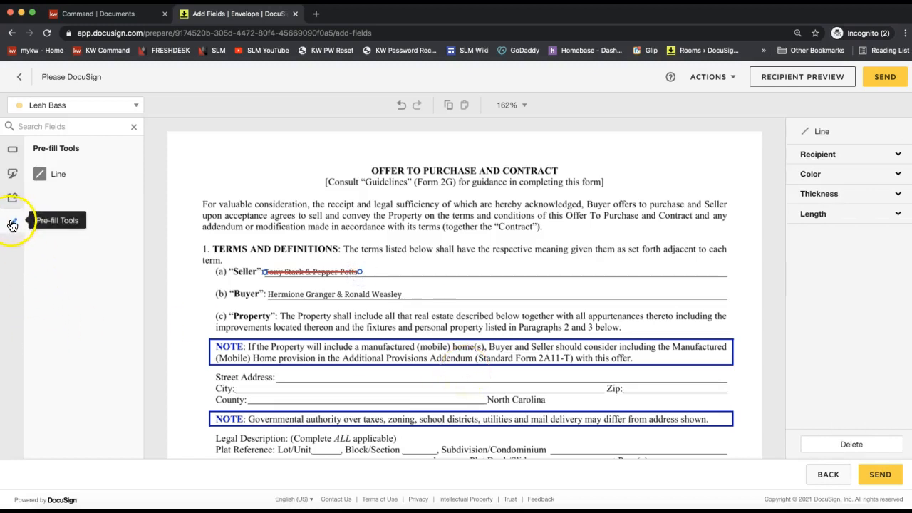
Place a Text field for the listing agent recipient after the struck-out seller names and widen it to the end of the Seller line.
left_click(15, 154)
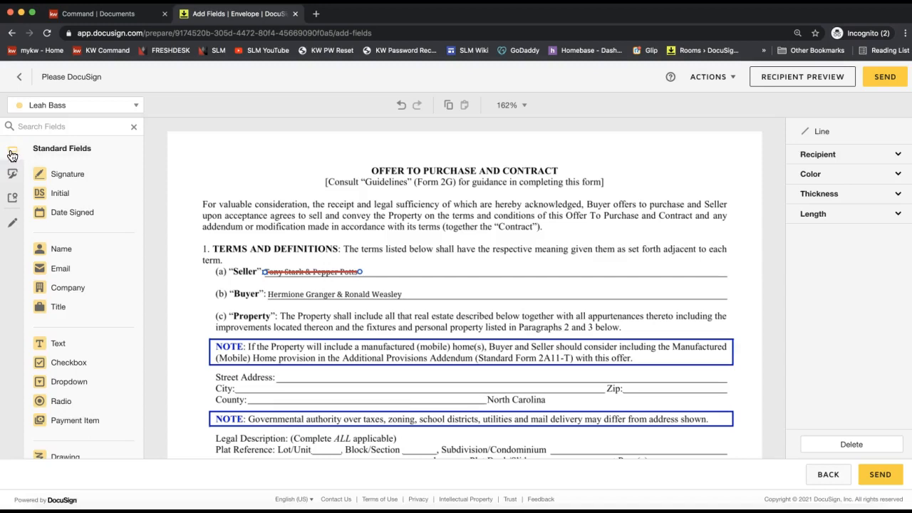
left_click(14, 155)
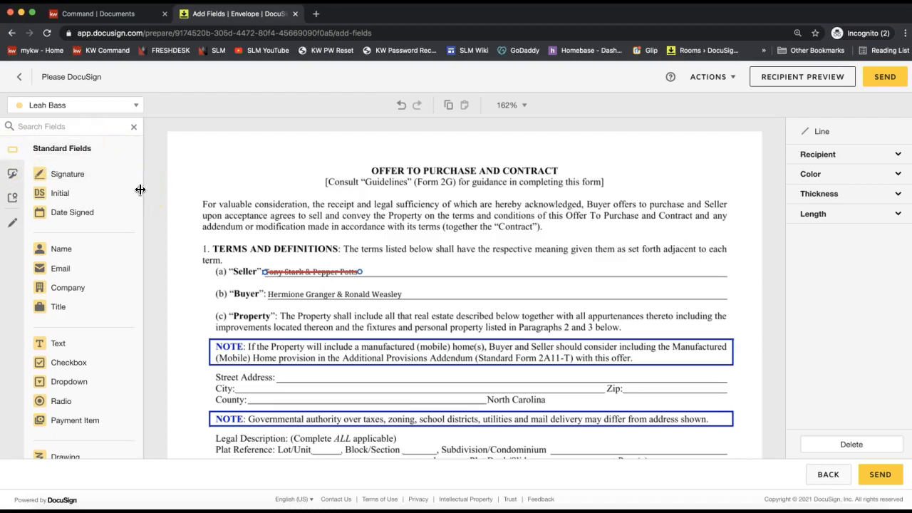
left_click_drag(86, 343, 366, 266)
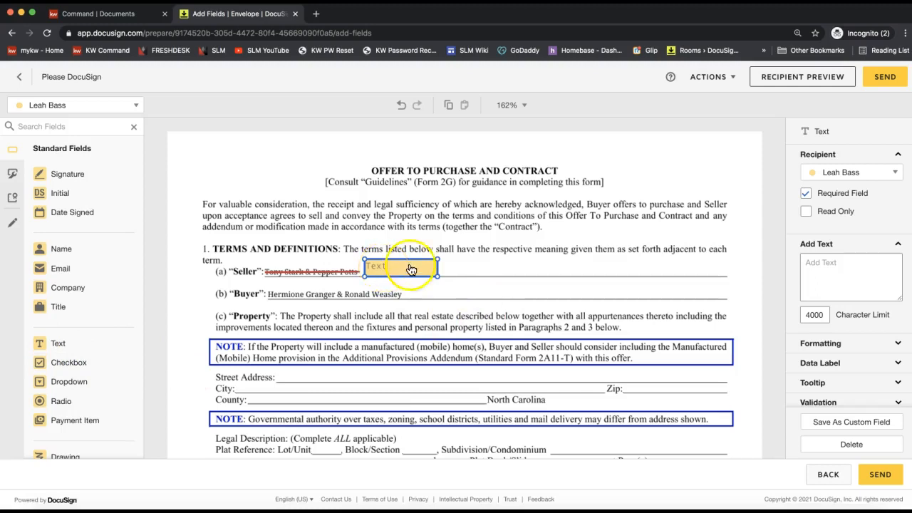
left_click(447, 271)
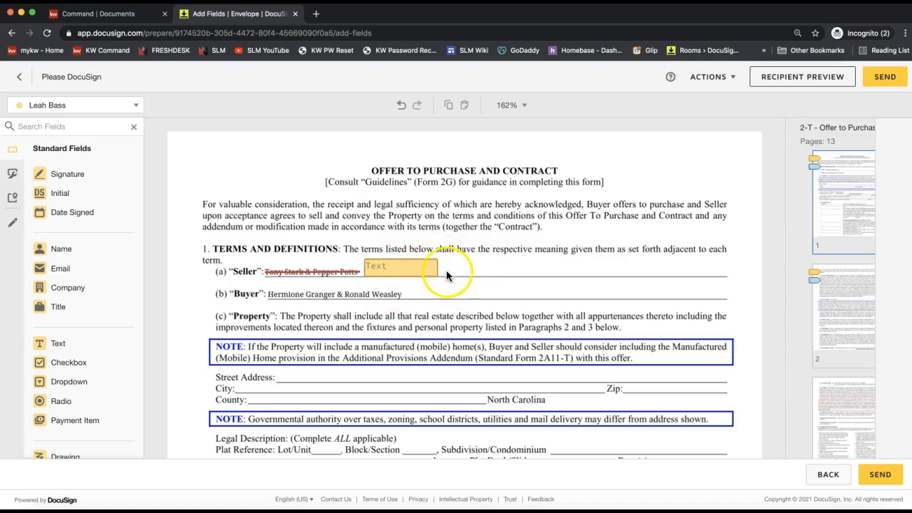
left_click(392, 273)
left_click(436, 275)
left_click_drag(437, 275, 723, 278)
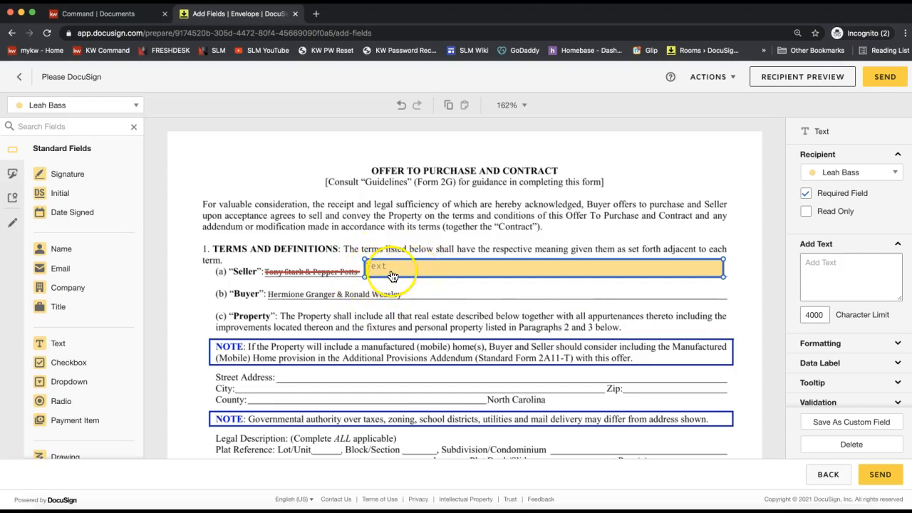
left_click(95, 109)
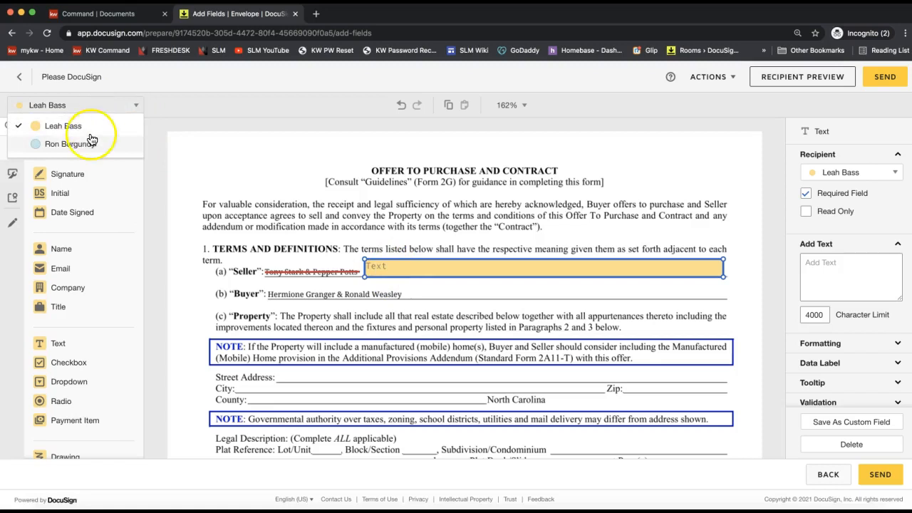
left_click(363, 215)
left_click(399, 278)
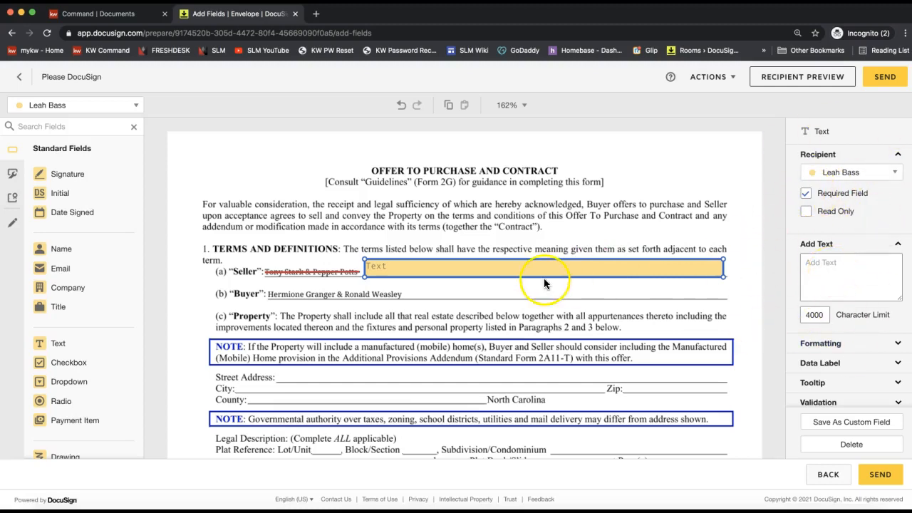
left_click(526, 212)
Make the Text field on the Seller line optional instead of required, and set it to Read Only.
left_click(563, 271)
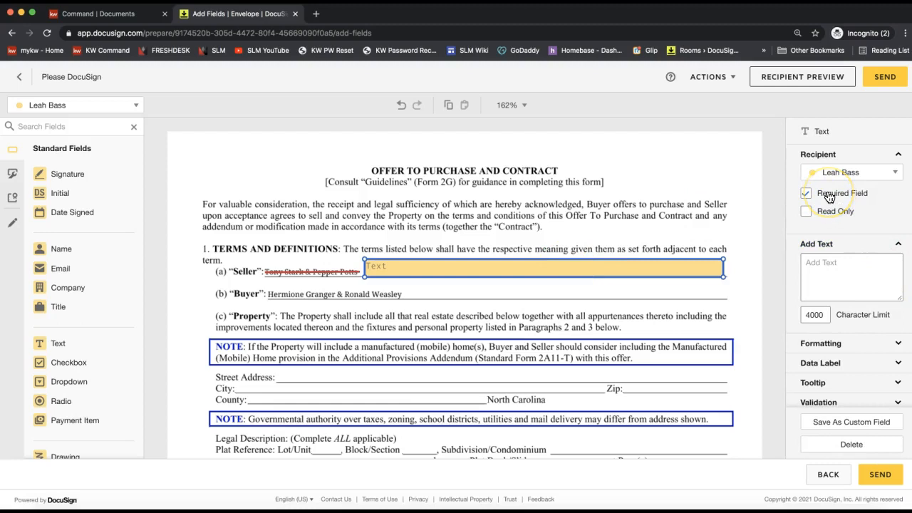
left_click(828, 197)
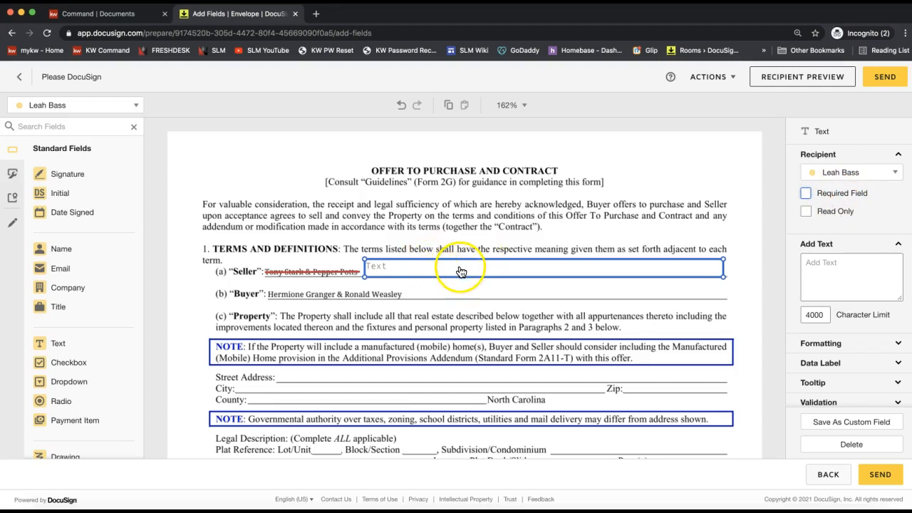
left_click(806, 212)
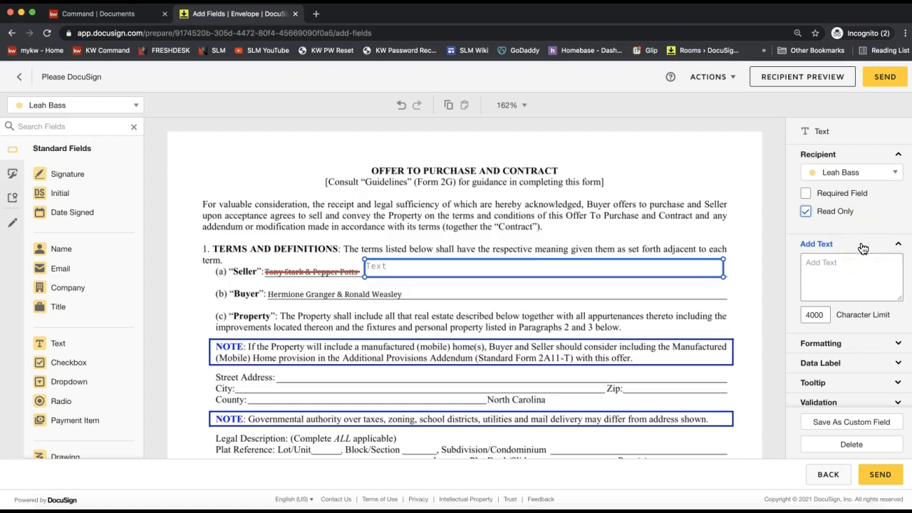
scroll(862, 248, "down", 1)
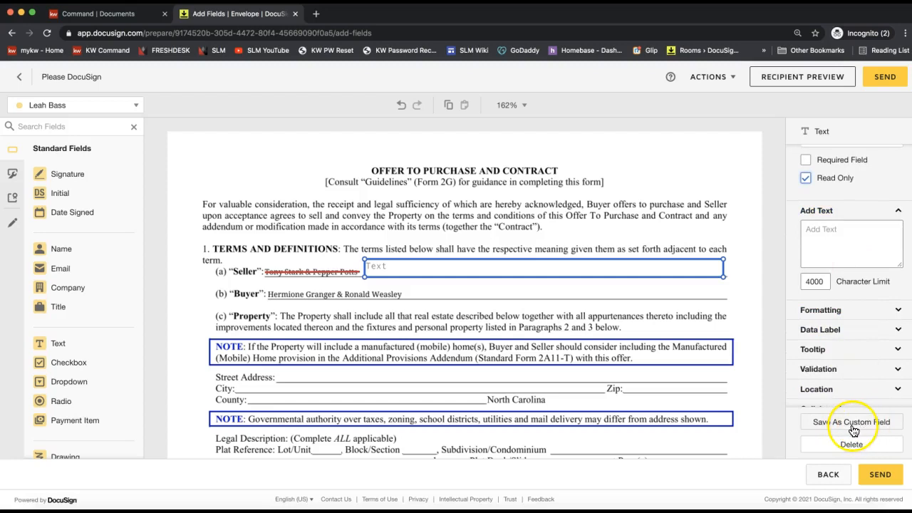
scroll(893, 305, "up", 1)
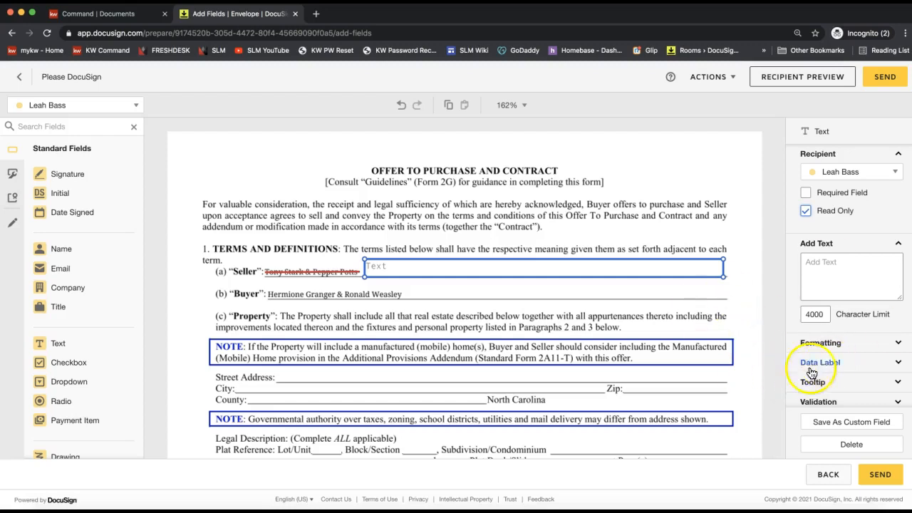
Turn on Recipients Can Collaborate for the Text field on the Seller line.
scroll(853, 351, "down", 3)
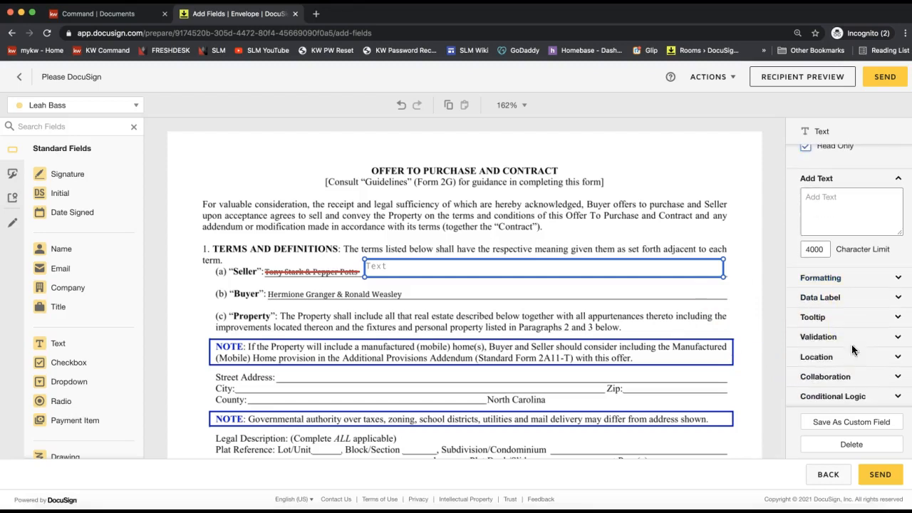
left_click(833, 377)
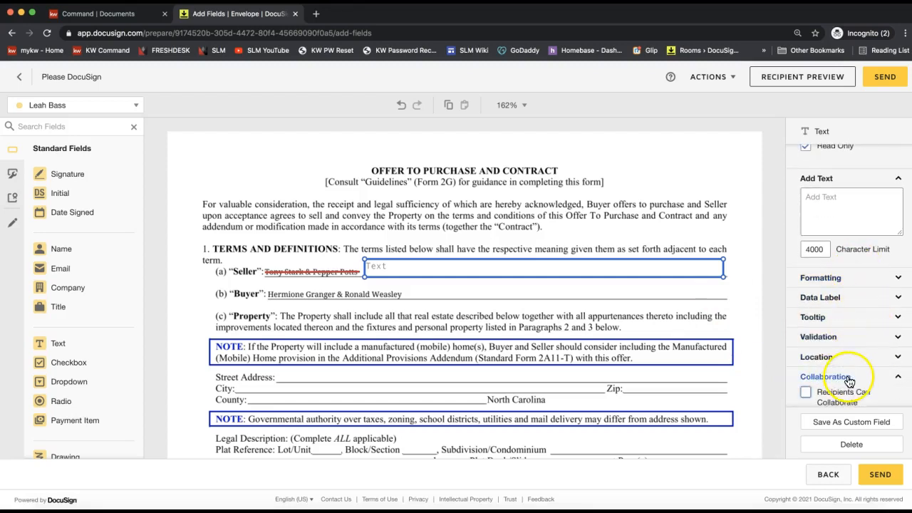
scroll(850, 382, "down", 1)
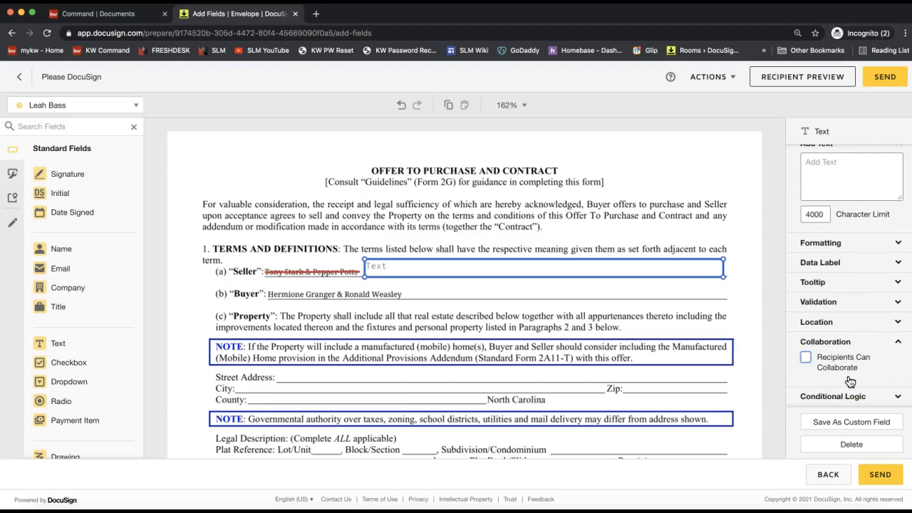
left_click(806, 358)
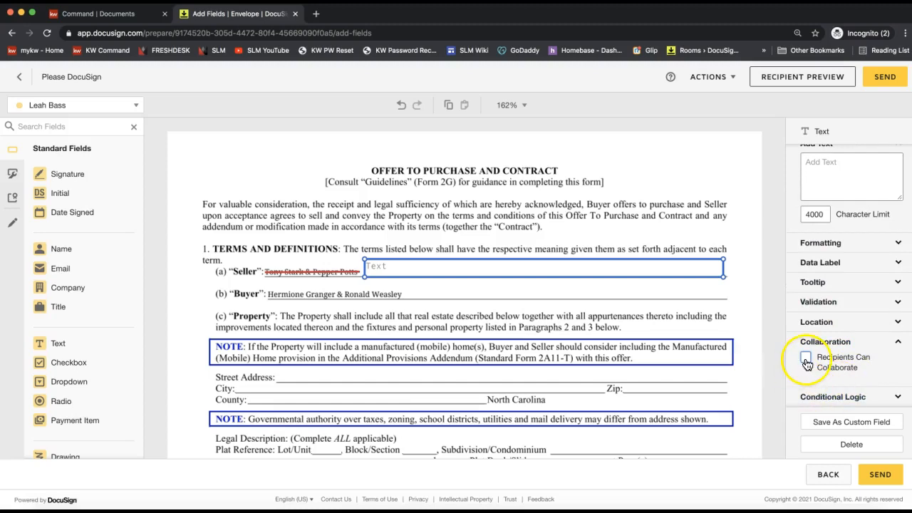
left_click(806, 359)
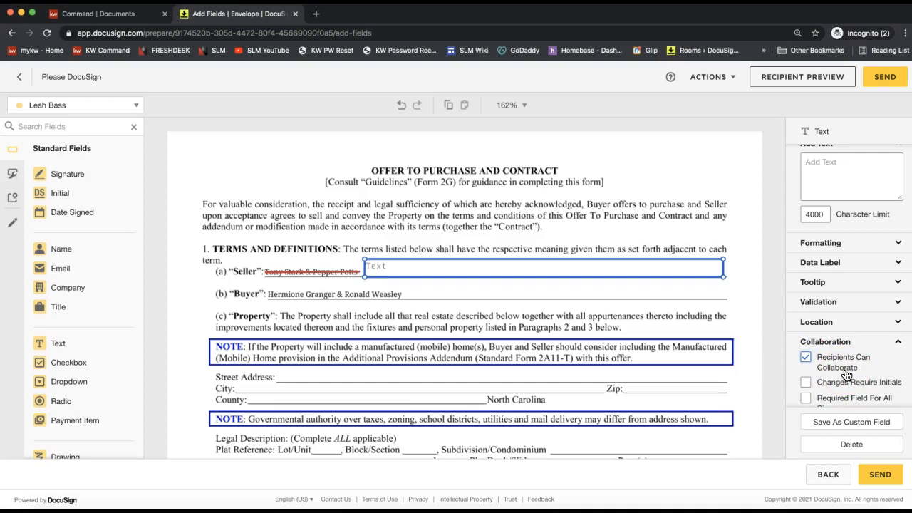
left_click(531, 270)
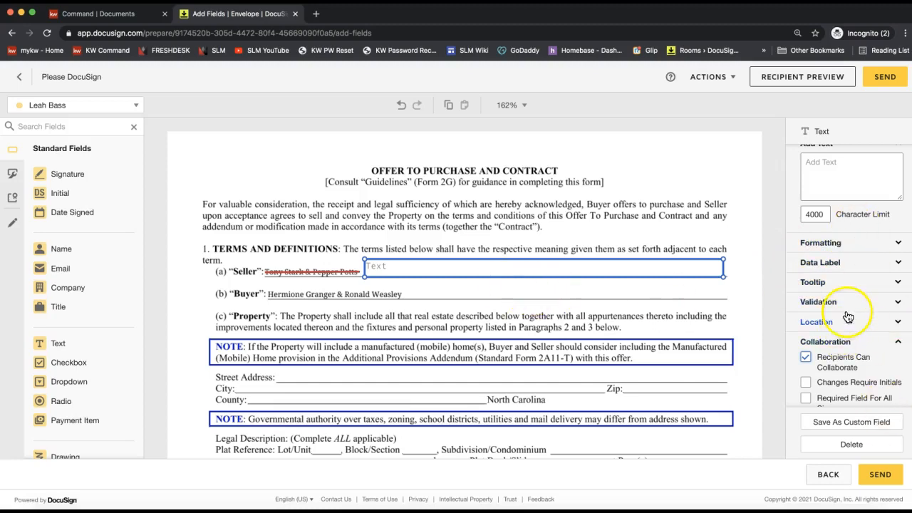
Enter the corrected full names of both sellers in the Text field on the Seller line.
scroll(853, 310, "up", 3)
left_click(417, 268)
type("Antho")
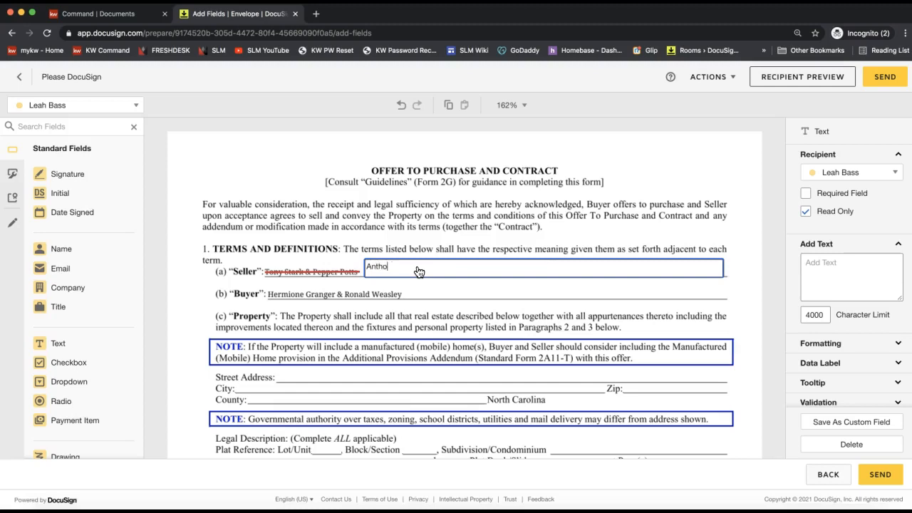
type("ny Stark & Pepper Potts")
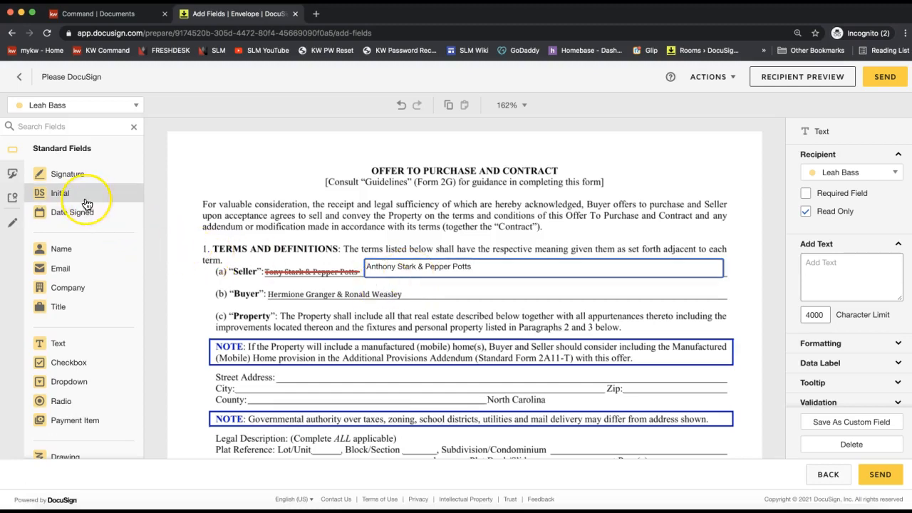
Place an Initial field for the listing agent and one for the Seller 1 recipient in the margin beside the corrected Seller line.
left_click_drag(87, 205, 176, 224)
left_click(57, 105)
left_click(65, 144)
left_click_drag(88, 194, 175, 275)
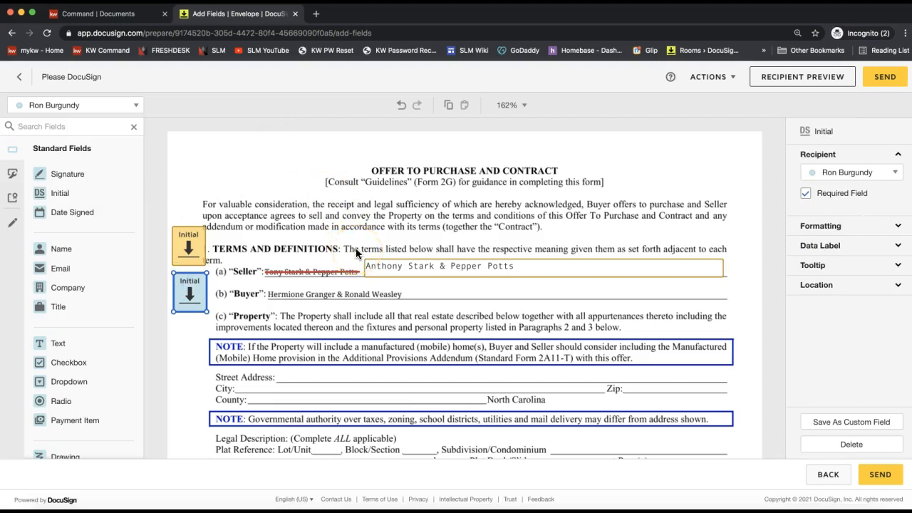
Look through the remaining standard field types, including Dropdown, Radio, Attachment, Approve and Decline.
scroll(102, 258, "down", 2)
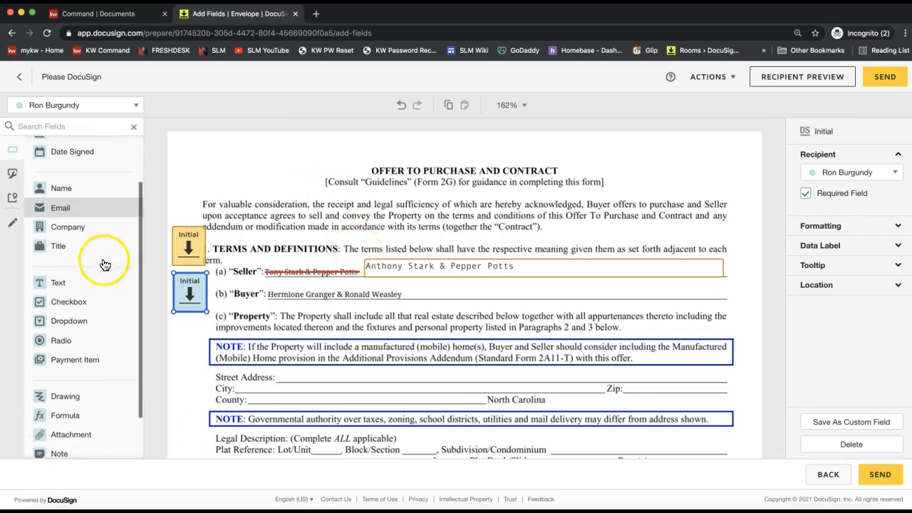
scroll(112, 306, "down", 1)
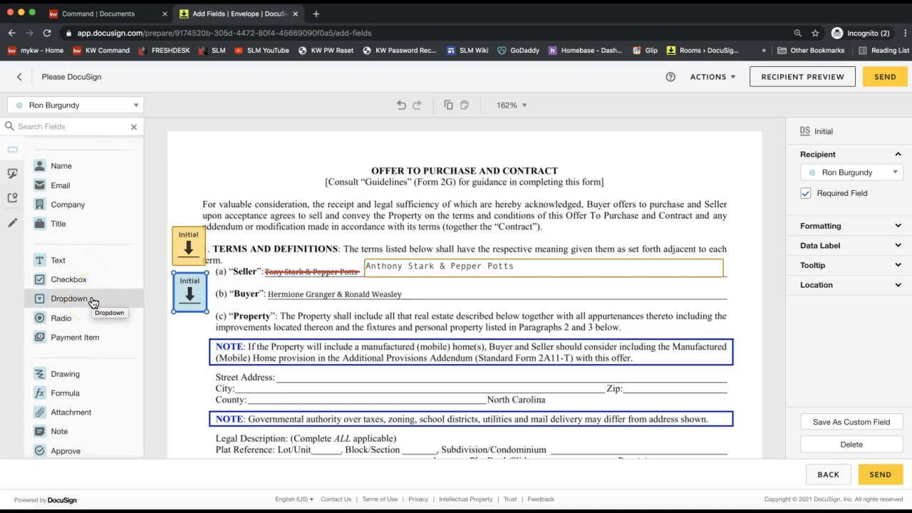
scroll(90, 228, "up", 1)
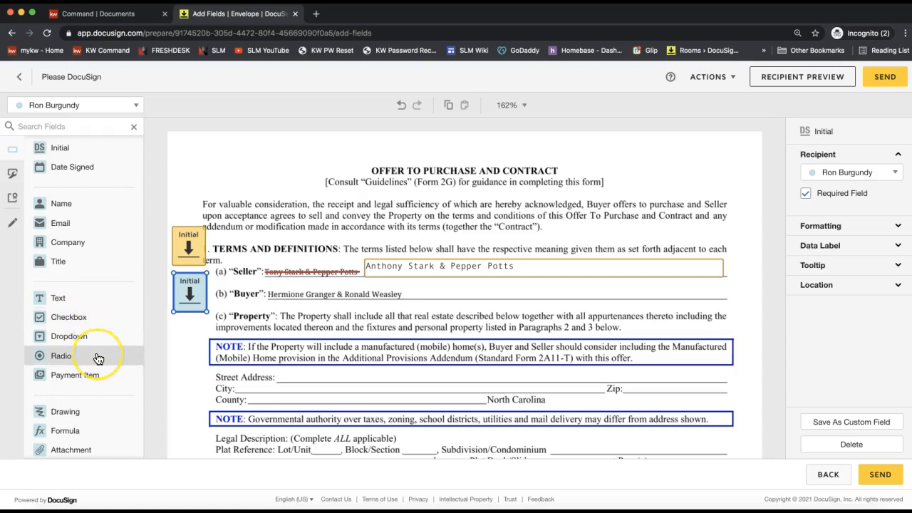
scroll(99, 359, "down", 2)
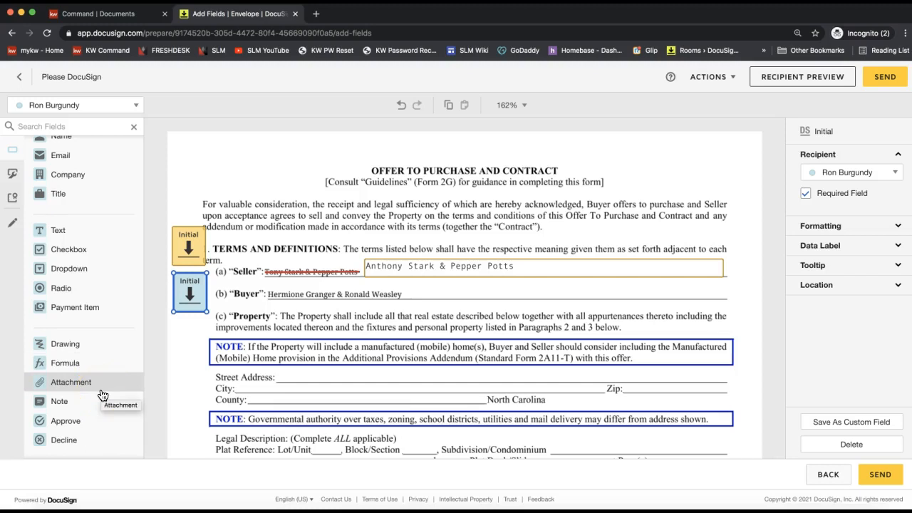
scroll(111, 281, "up", 3)
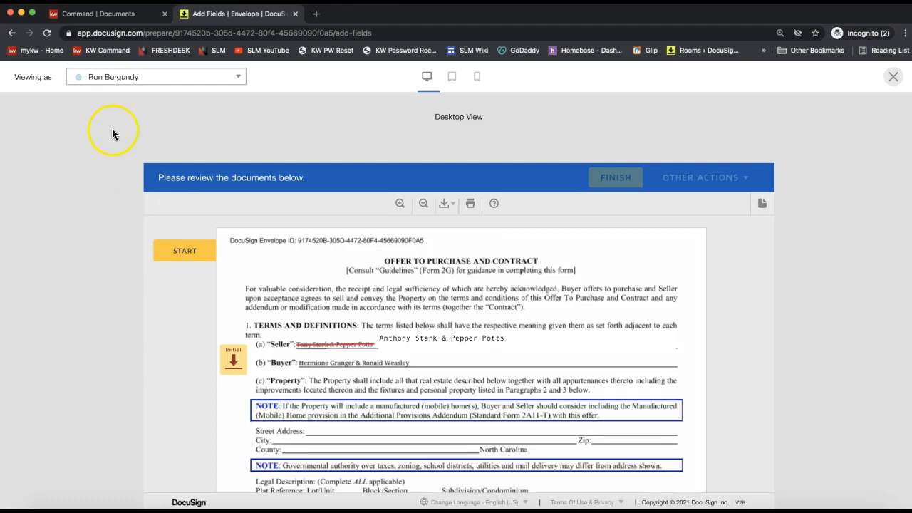
Check the Seller 1 recipient's desktop preview, including the corrected Seller line, and advance to the initial field on page 1.
left_click(119, 82)
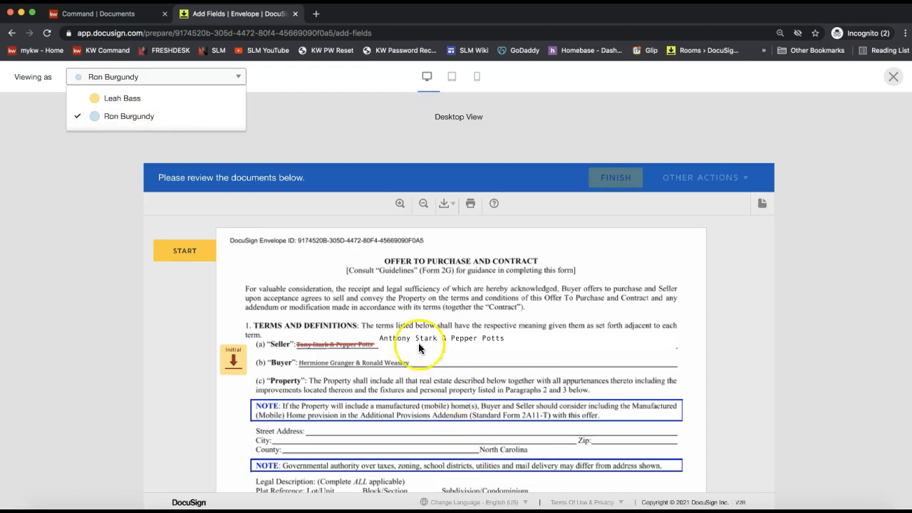
left_click(403, 342)
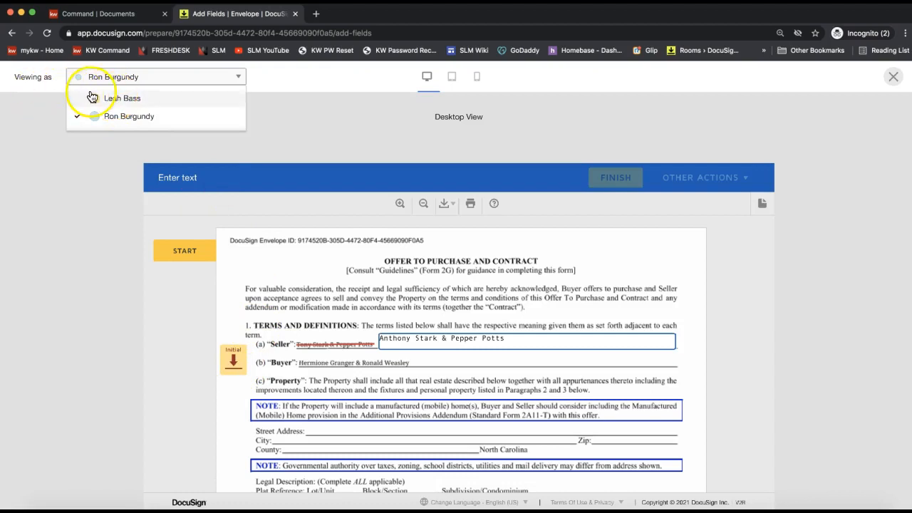
left_click(193, 303)
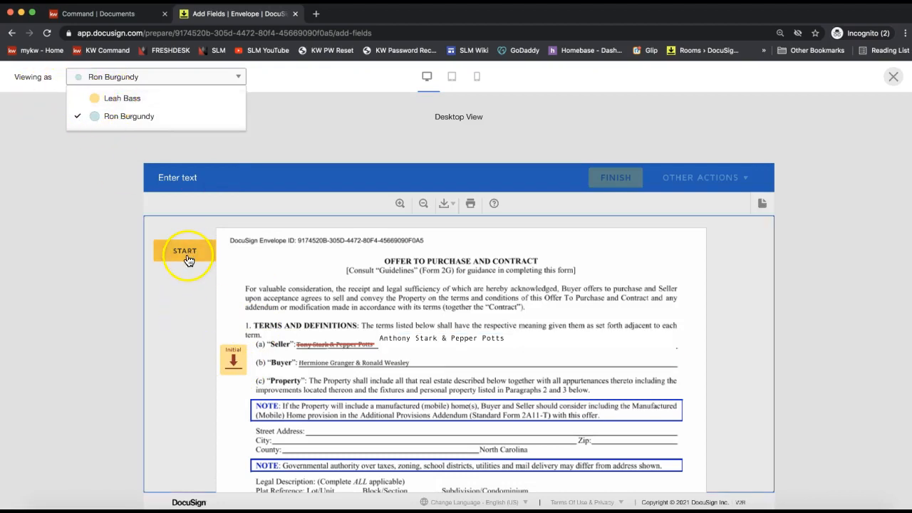
left_click(186, 253)
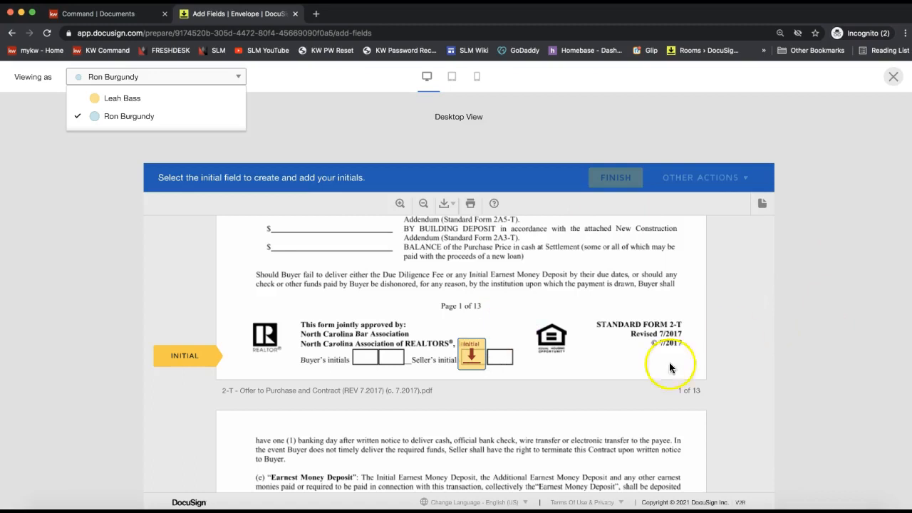
left_click(513, 146)
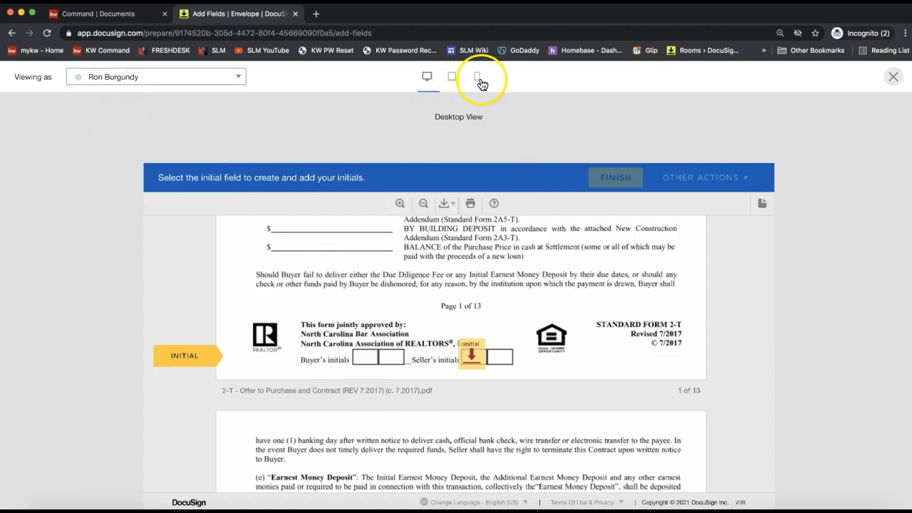
Compare the recipient preview in mobile, tablet and desktop views, finishing on desktop, and close the preview.
left_click(480, 82)
left_click(450, 79)
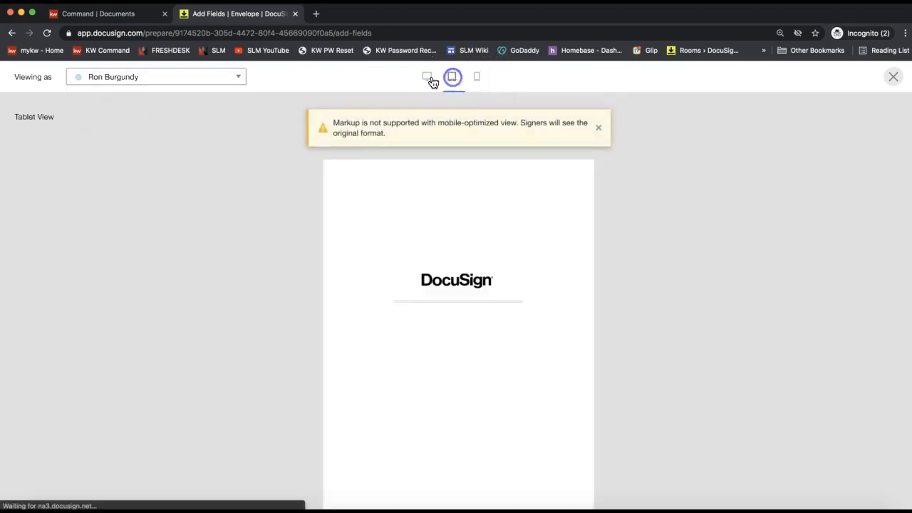
left_click(428, 77)
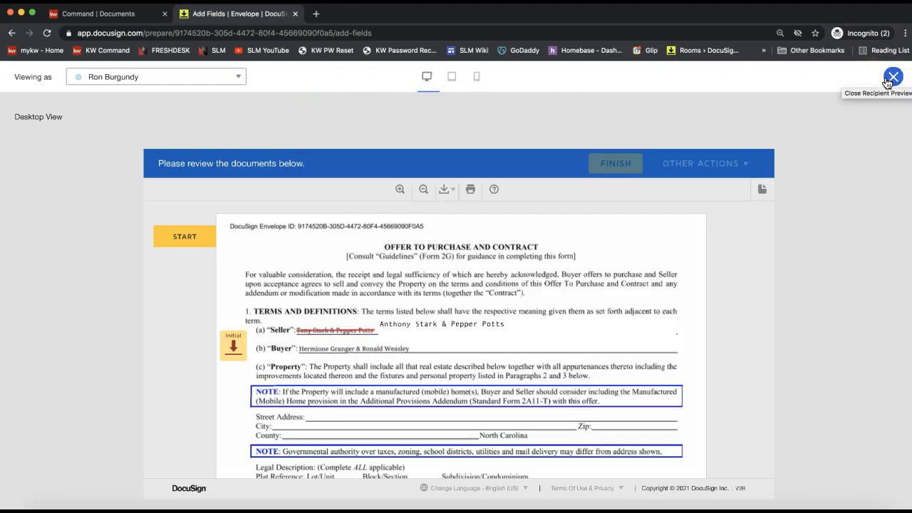
left_click(888, 79)
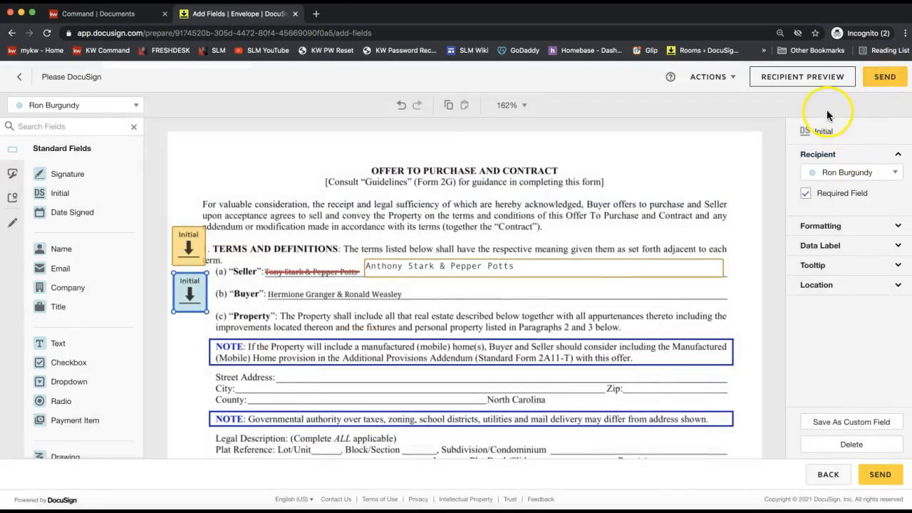
Send the envelope and open the details of the room's Please DocuSign envelope marked Needs My Signature.
left_click(886, 79)
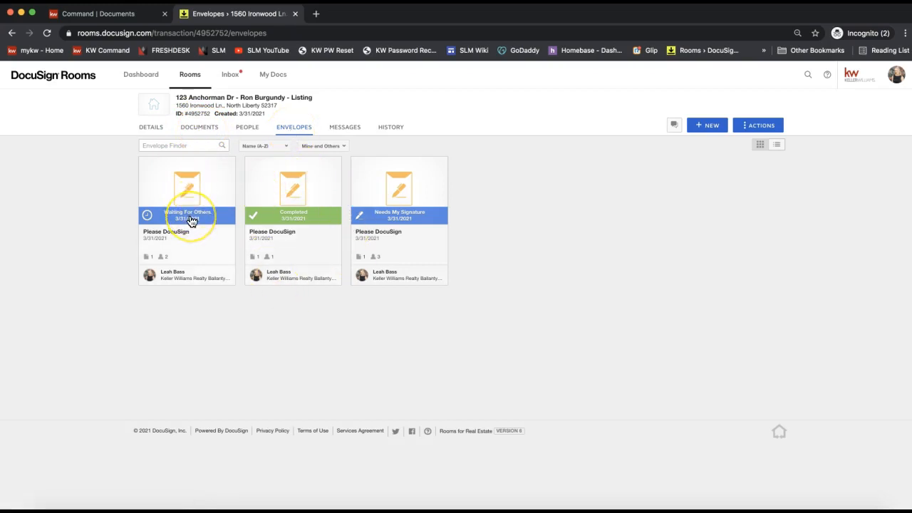
left_click(404, 217)
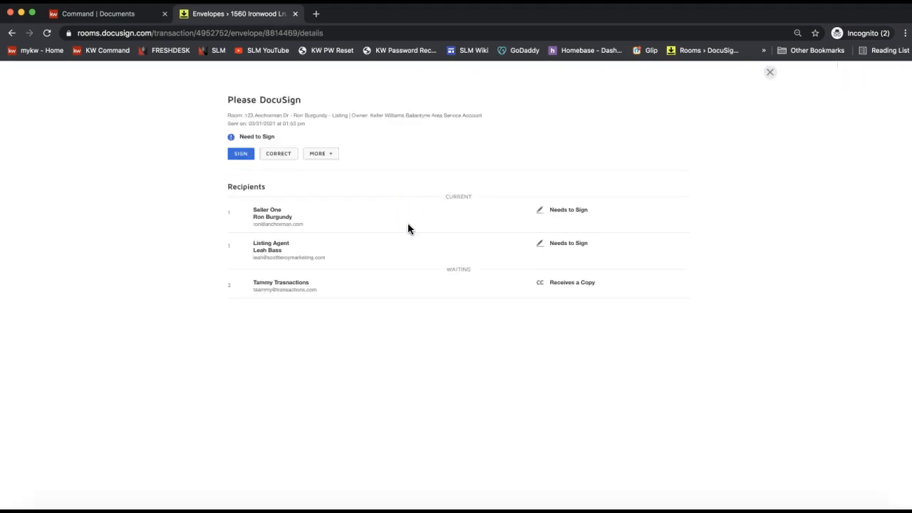